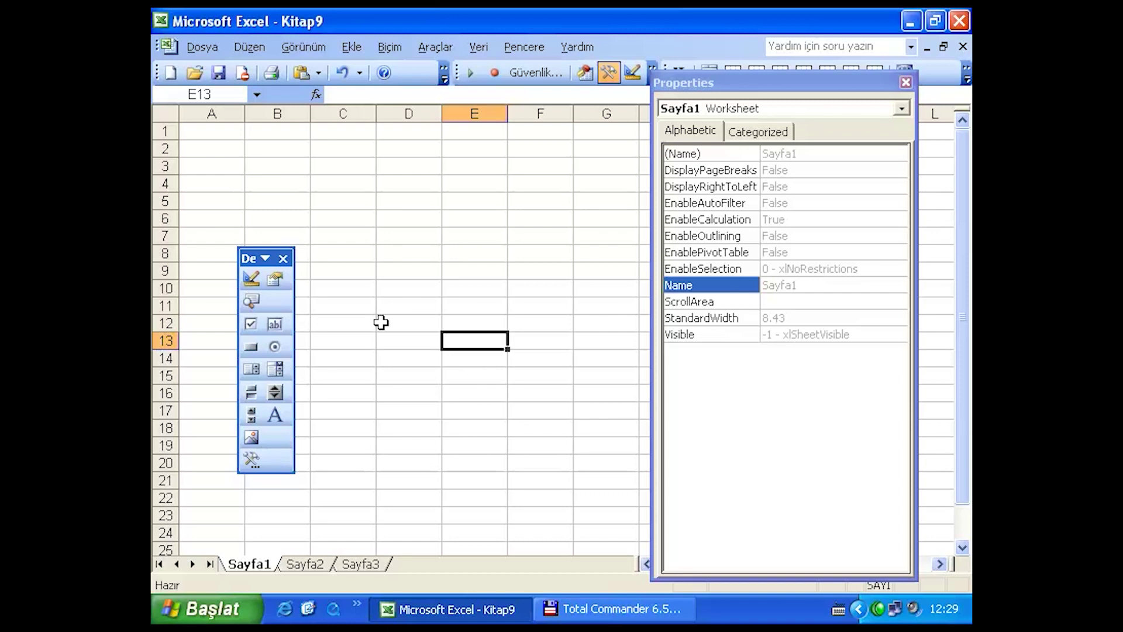
Insert a Microsoft Web Browser control (WebBrowser1) spanning roughly A2:E13 on Sayfa1.
mouse_move(253, 257)
left_mouse_down()
mouse_move(600, 354)
mouse_move(581, 336)
left_mouse_up()
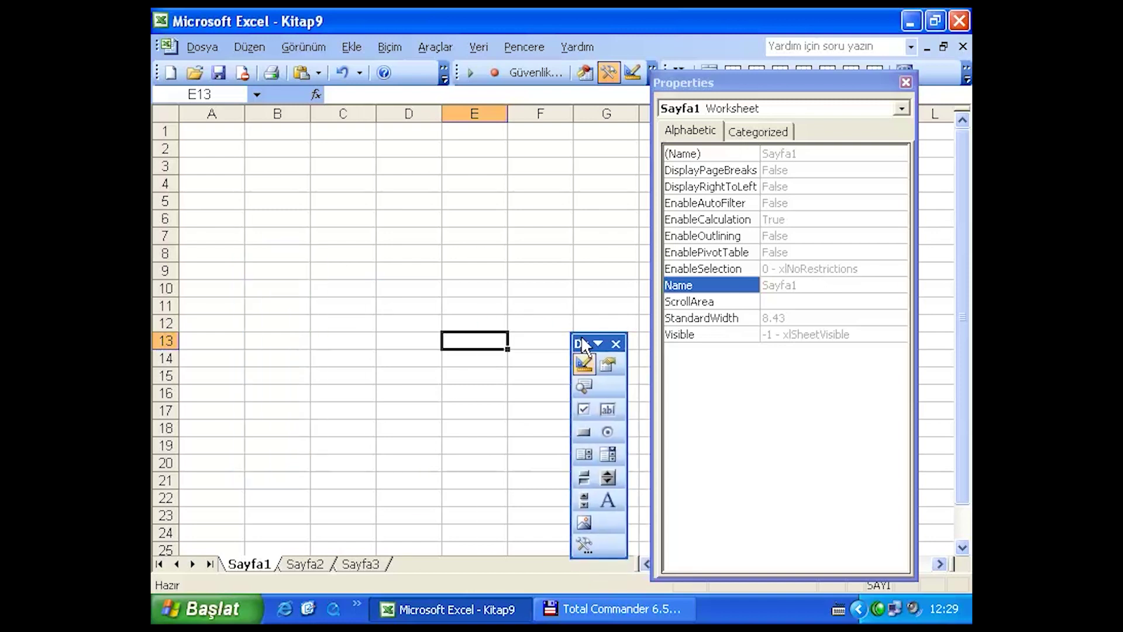
left_click(585, 545)
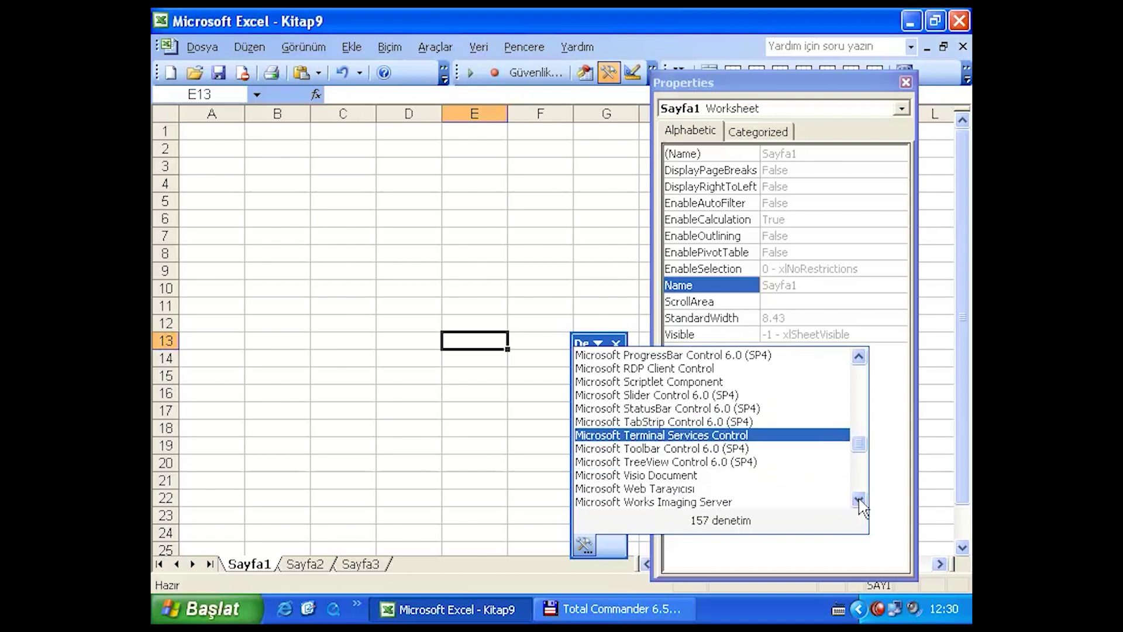
left_click(650, 494)
left_click_drag(194, 143, 570, 410)
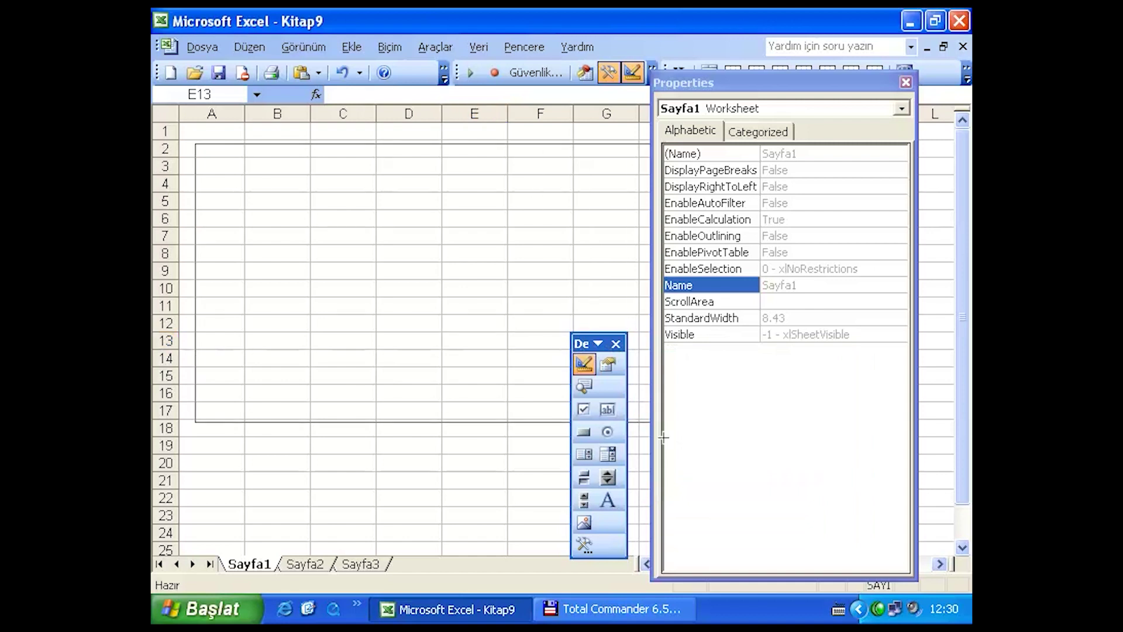
left_click_drag(747, 86, 798, 68)
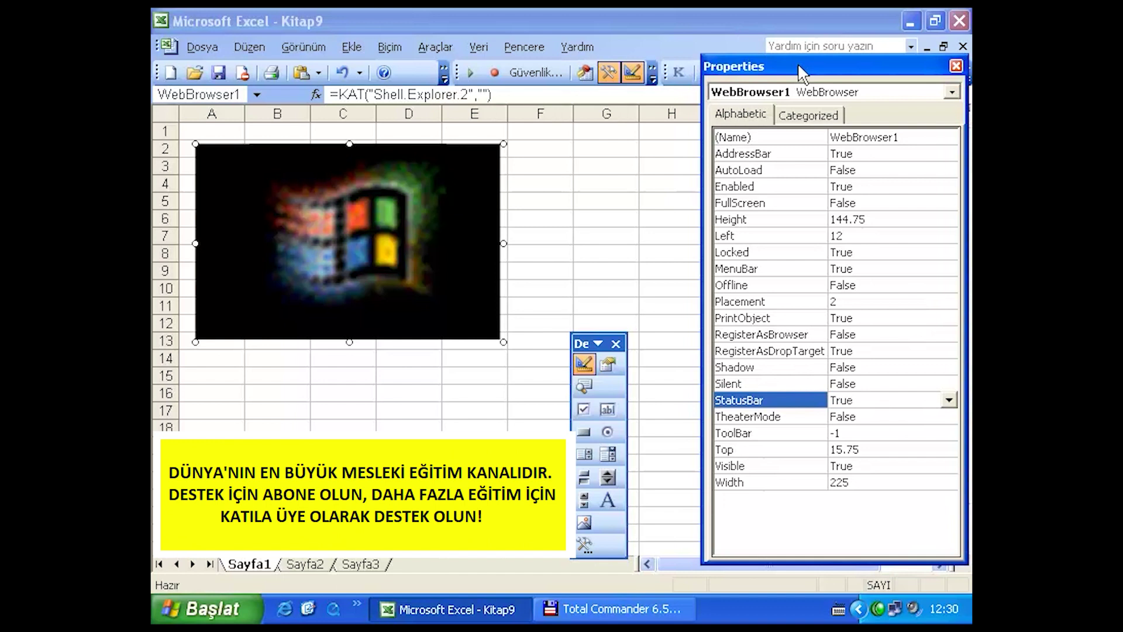
Draw a command button below the browser, caption it 'görsel eğitim', and toggle Design Mode.
left_click_drag(583, 341, 604, 256)
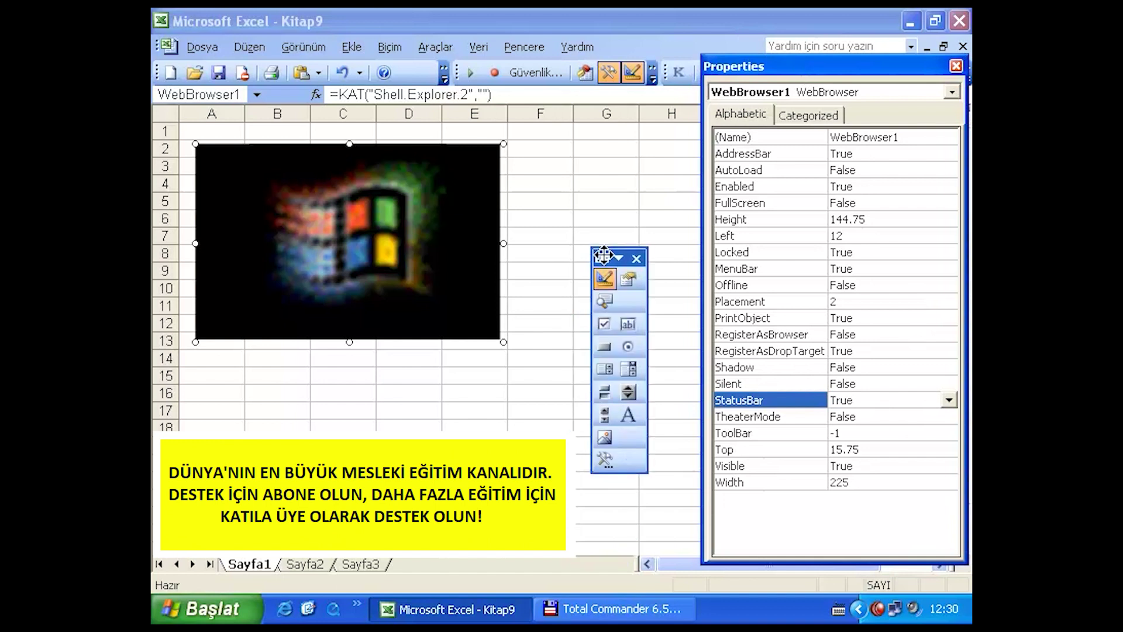
left_click(604, 346)
mouse_move(369, 391)
left_mouse_down()
mouse_move(456, 433)
mouse_move(532, 440)
left_mouse_up()
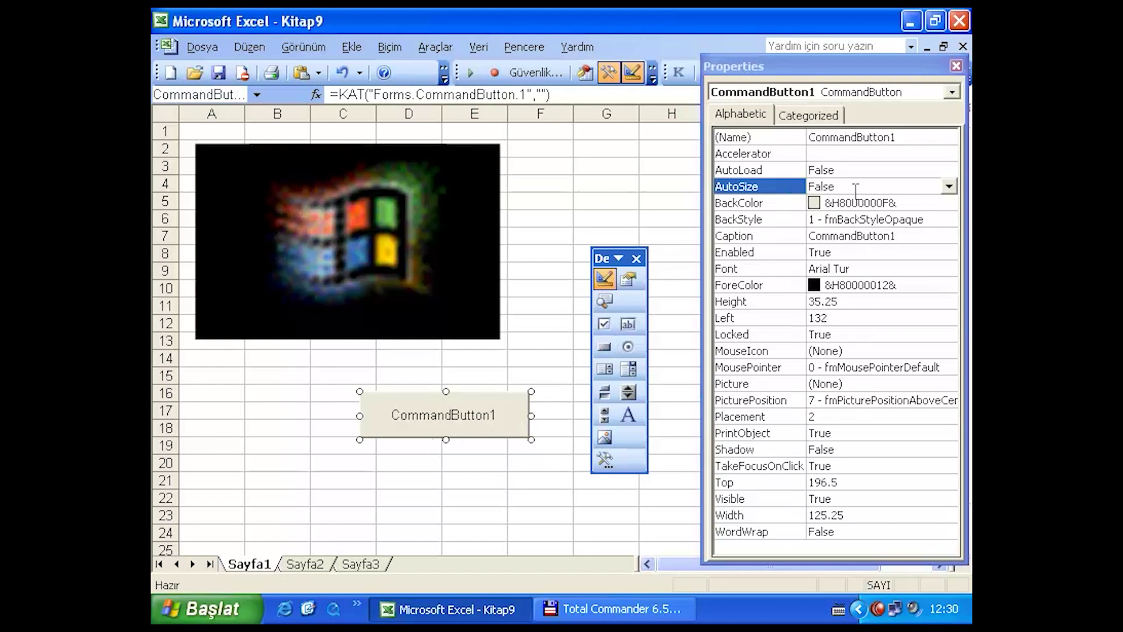
left_click(837, 236)
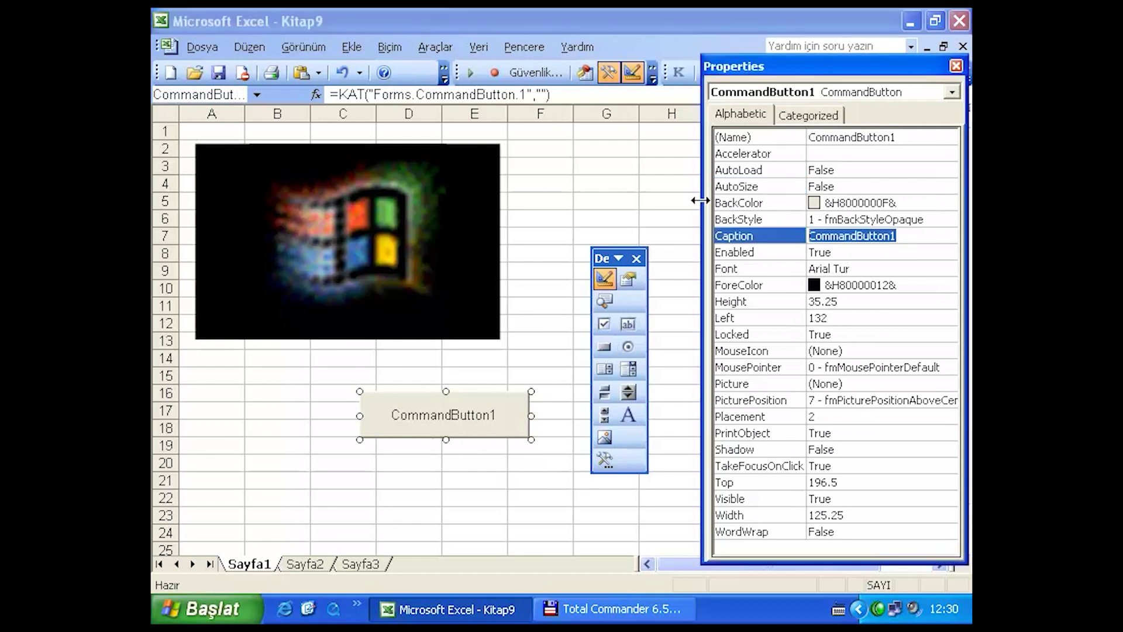
type("görsel eğitim")
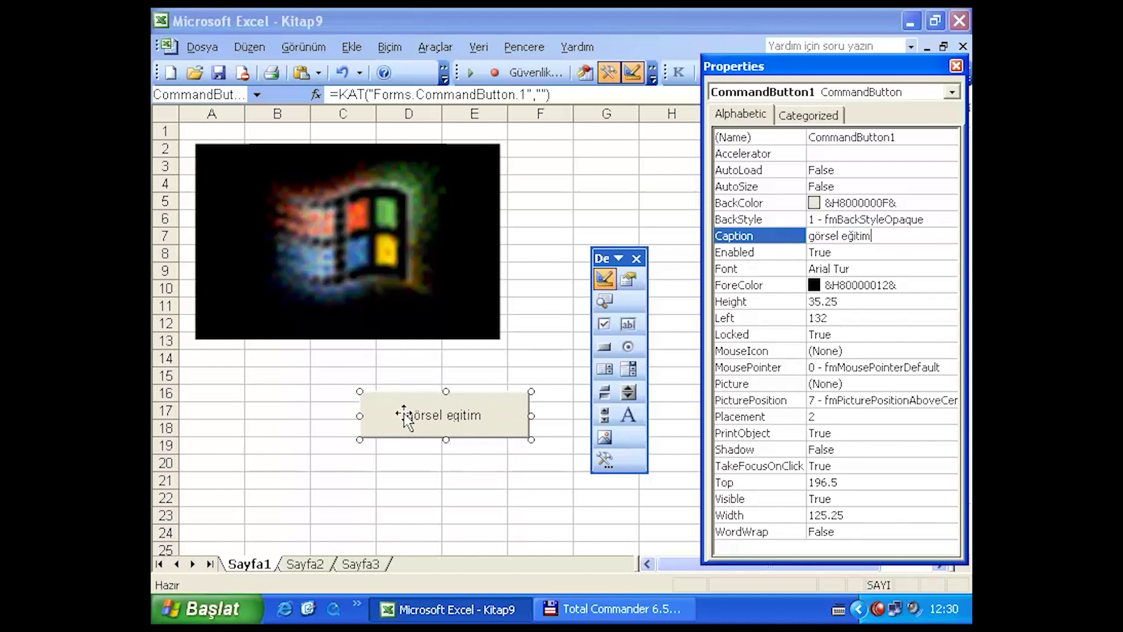
left_click(474, 341)
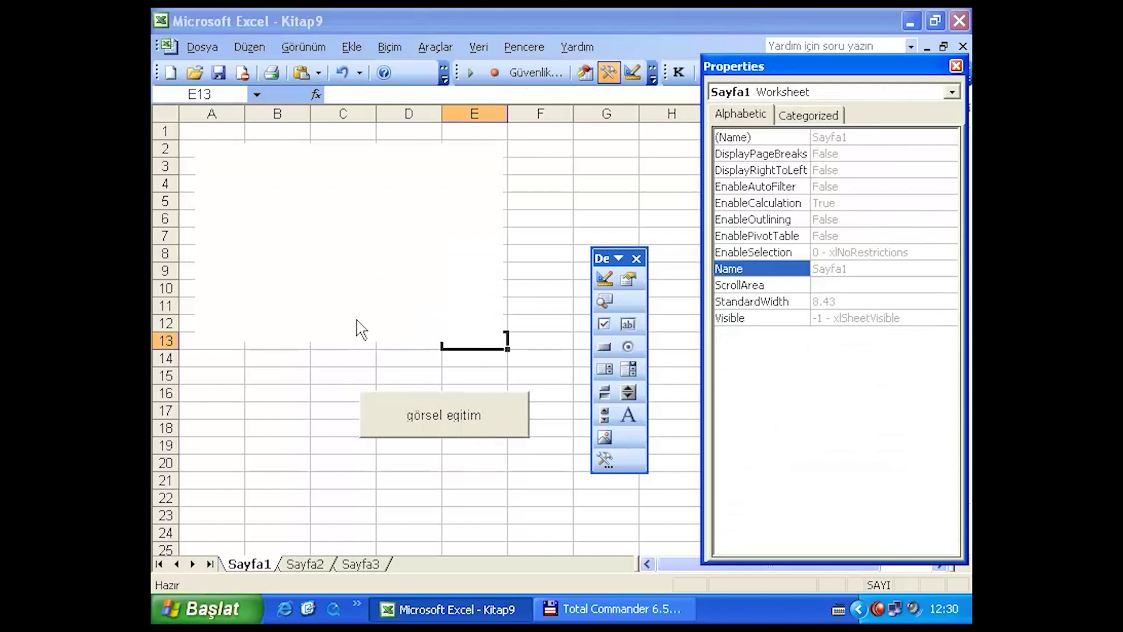
left_click(604, 279)
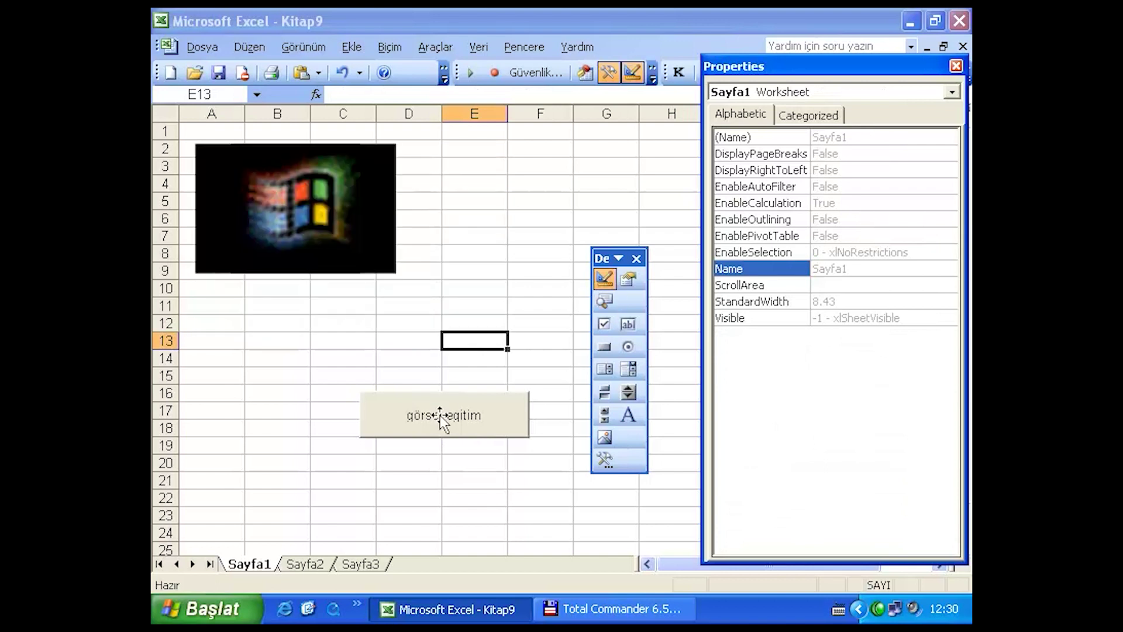
Open the CommandButton1_Click procedure and confirm the browser control is named WebBrowser1.
double_click(443, 417)
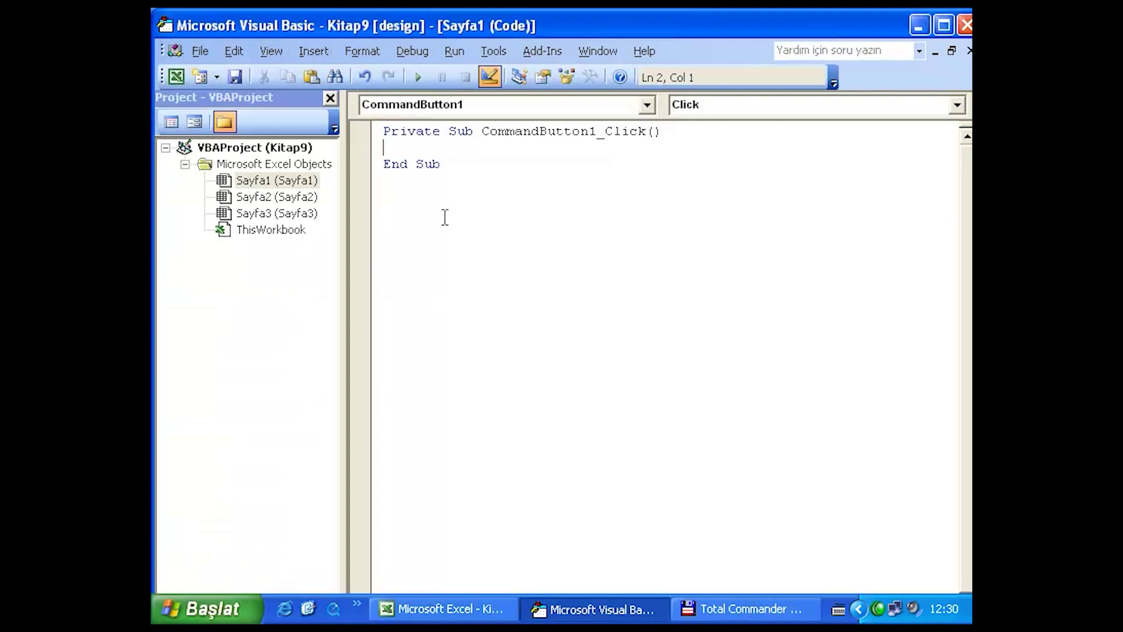
type("webcontrol1")
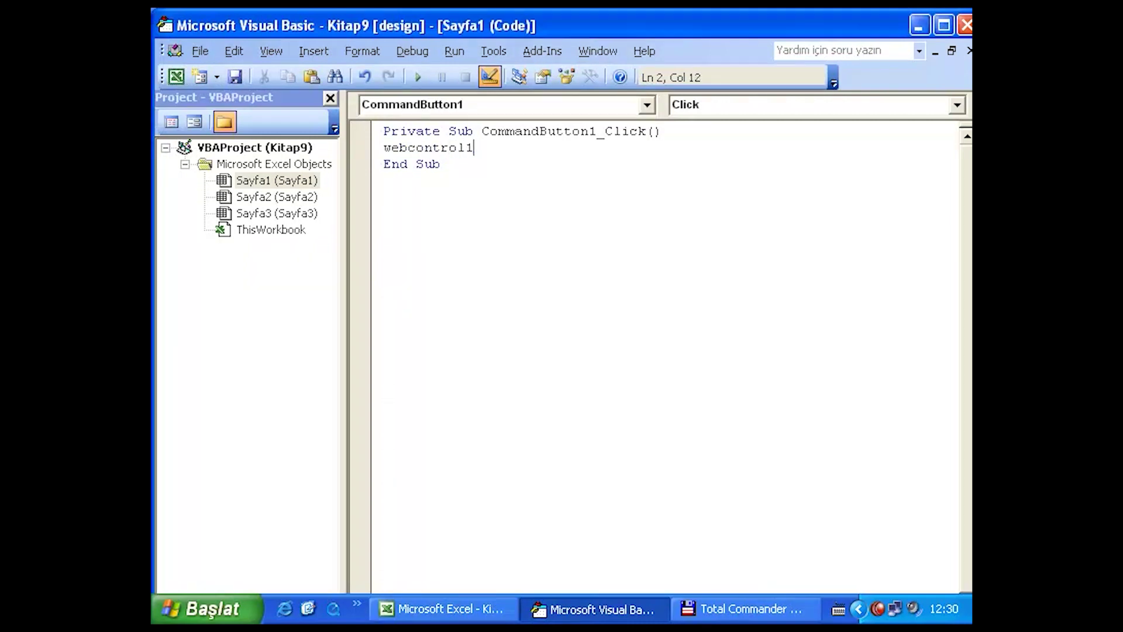
key("BackSpace")
key("BackSpace")
key("BackSpace")
key("BackSpace")
key("BackSpace")
key("BackSpace")
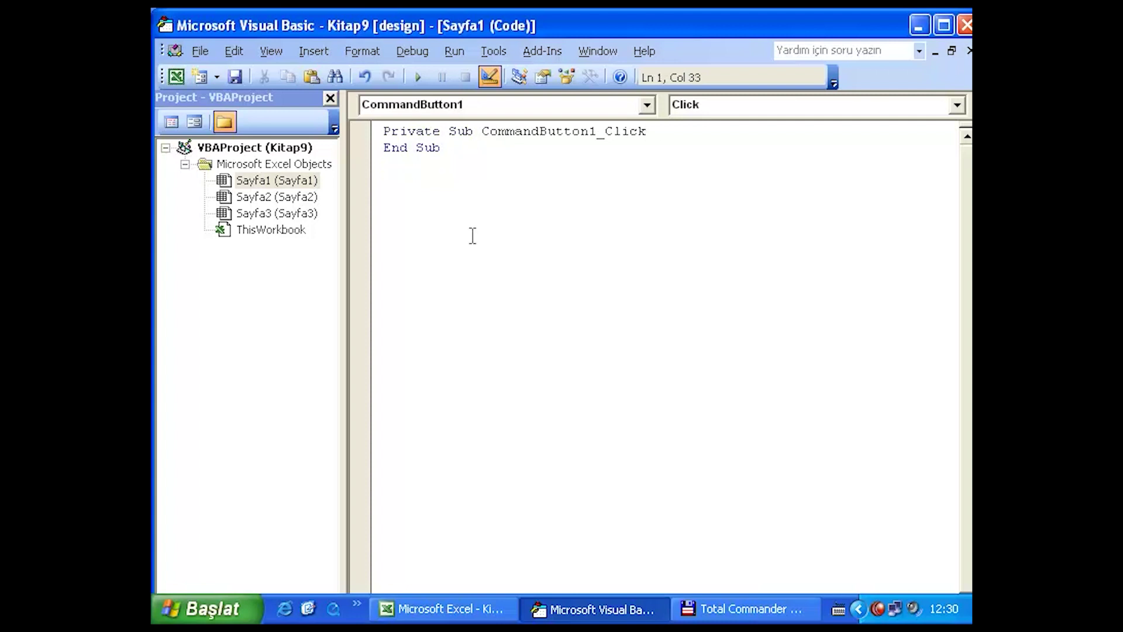
key("Return")
left_click(447, 609)
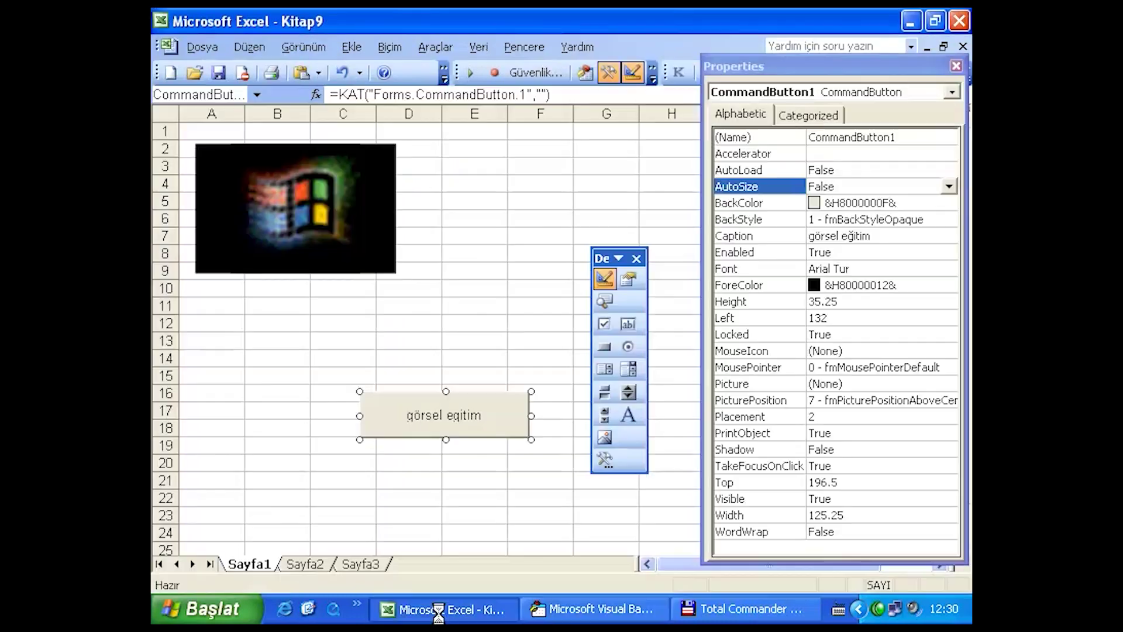
left_click(339, 222)
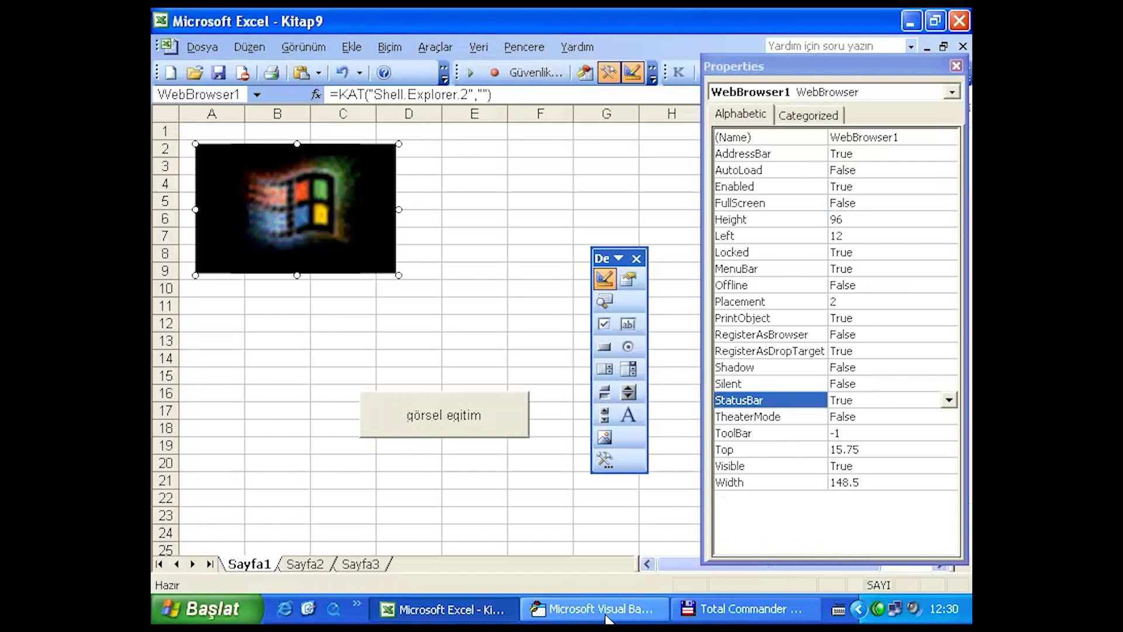
left_click(606, 611)
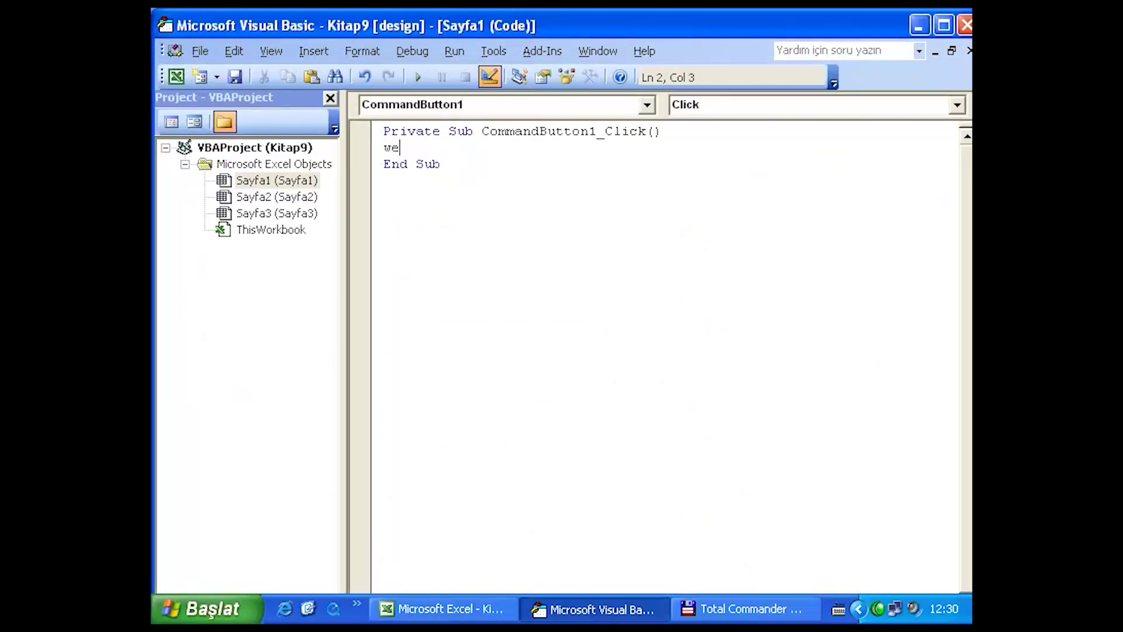
type("webbrowser1")
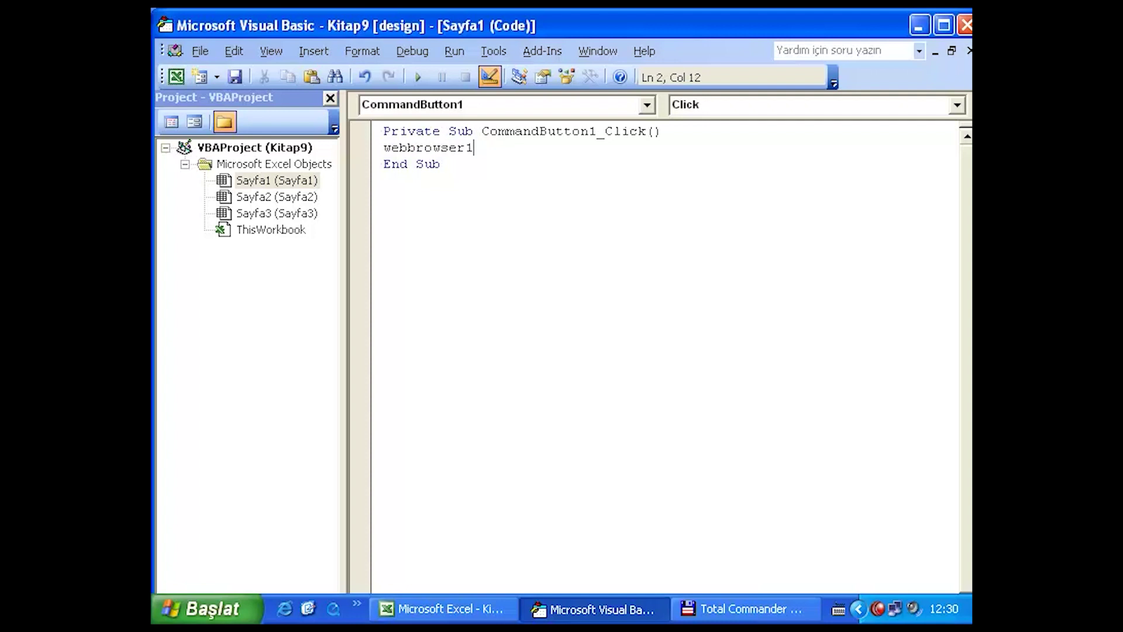
type(".")
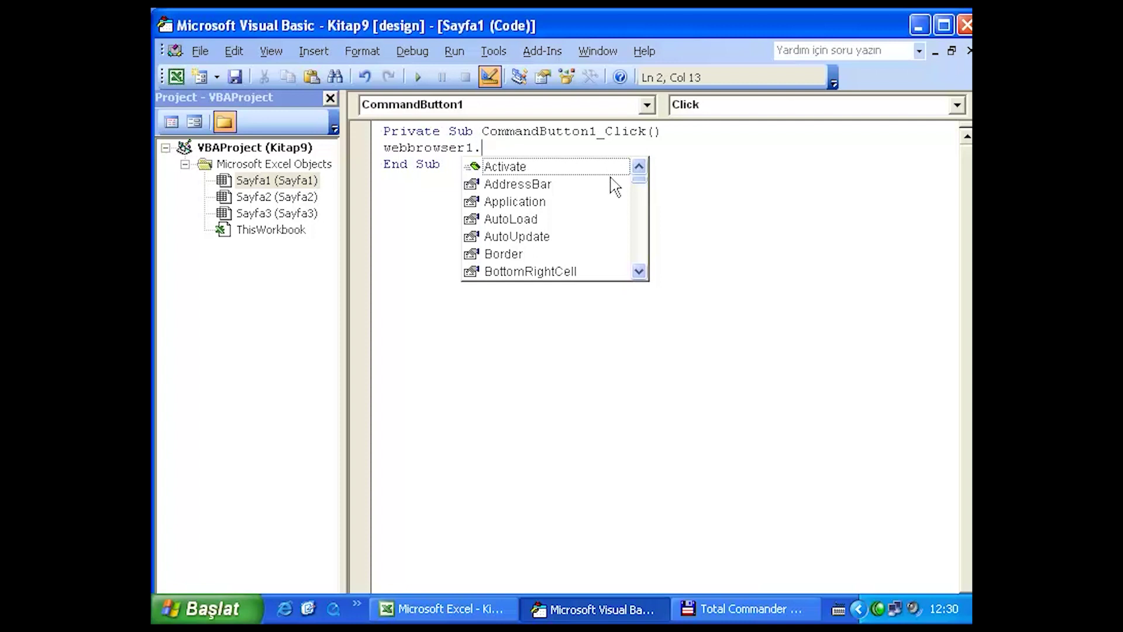
left_click_drag(640, 178, 638, 228)
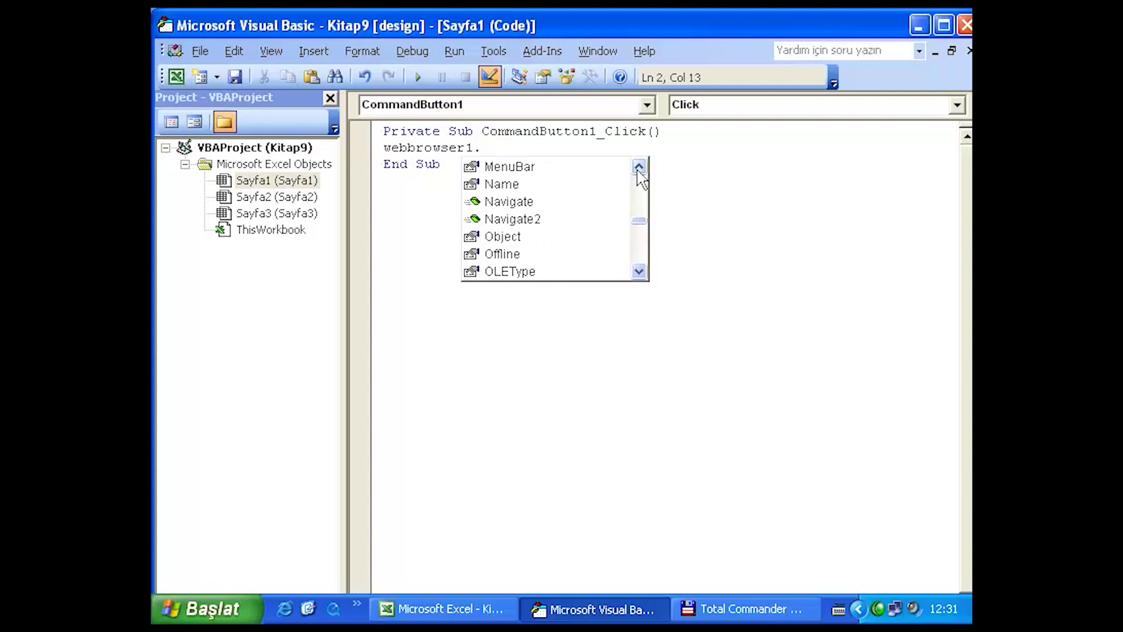
left_click_drag(642, 225, 641, 201)
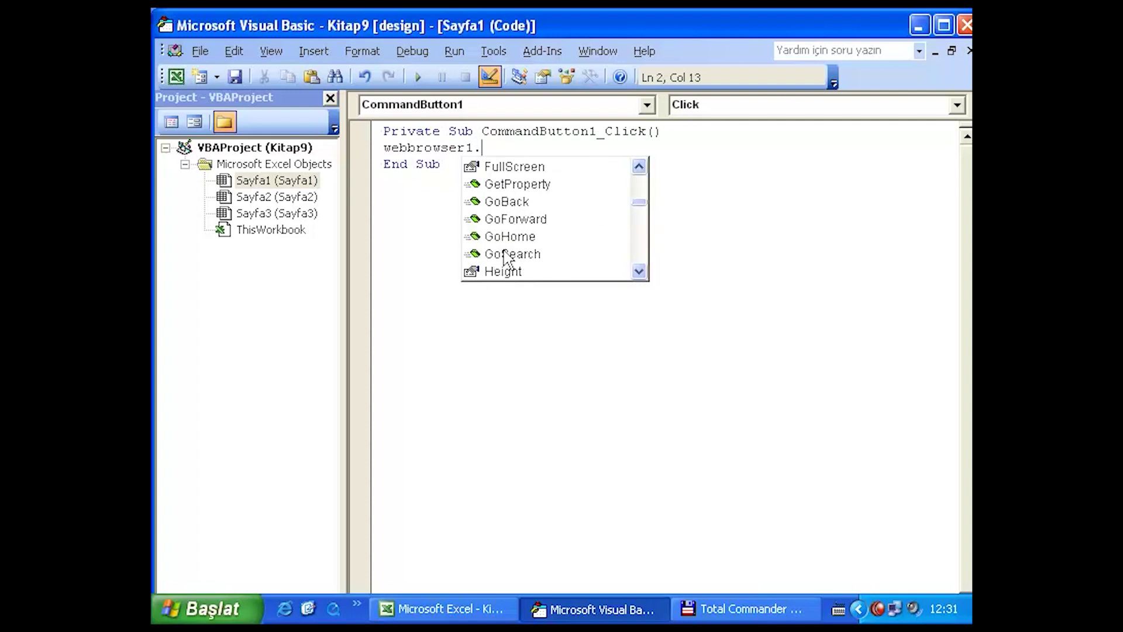
left_click_drag(640, 203, 639, 224)
left_click(544, 205)
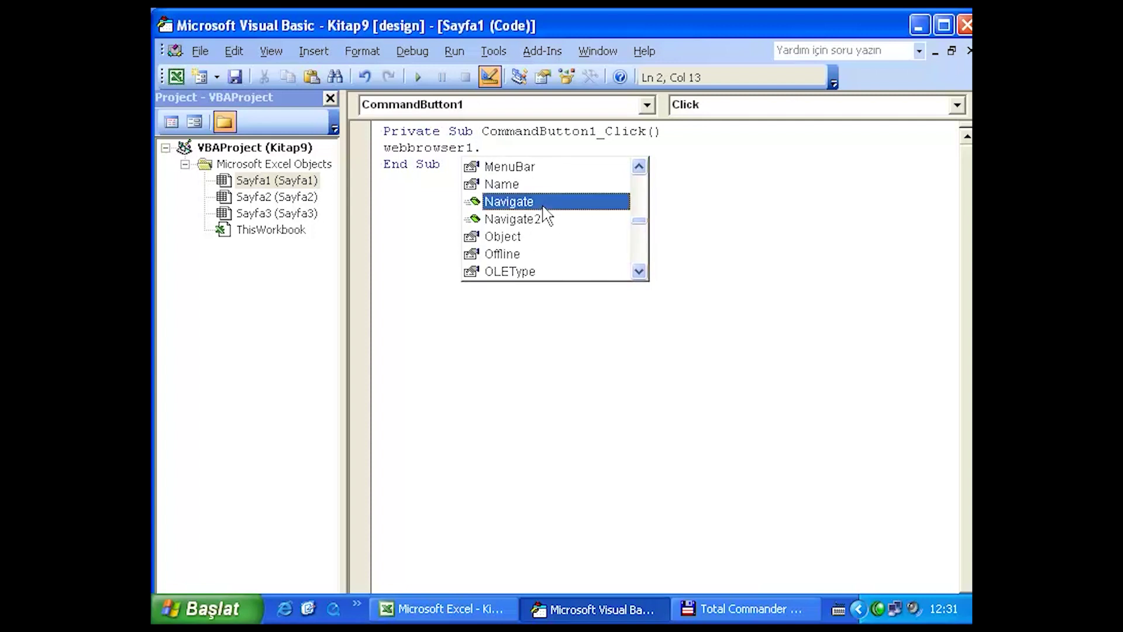
double_click(544, 205)
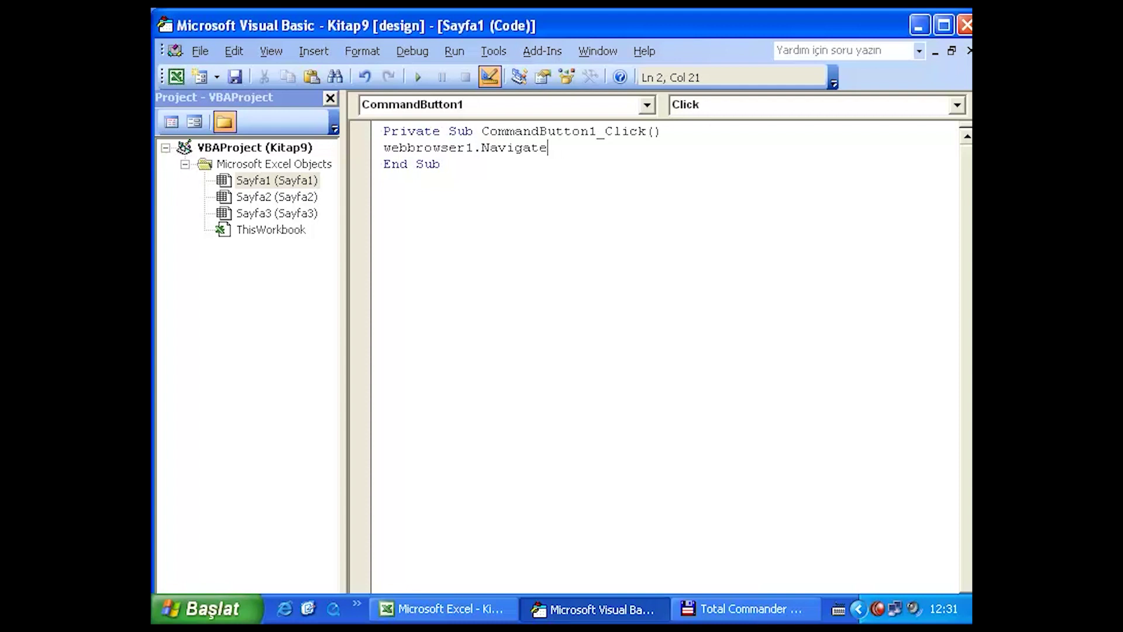
type("(\"http://www.gorselegitim.com")
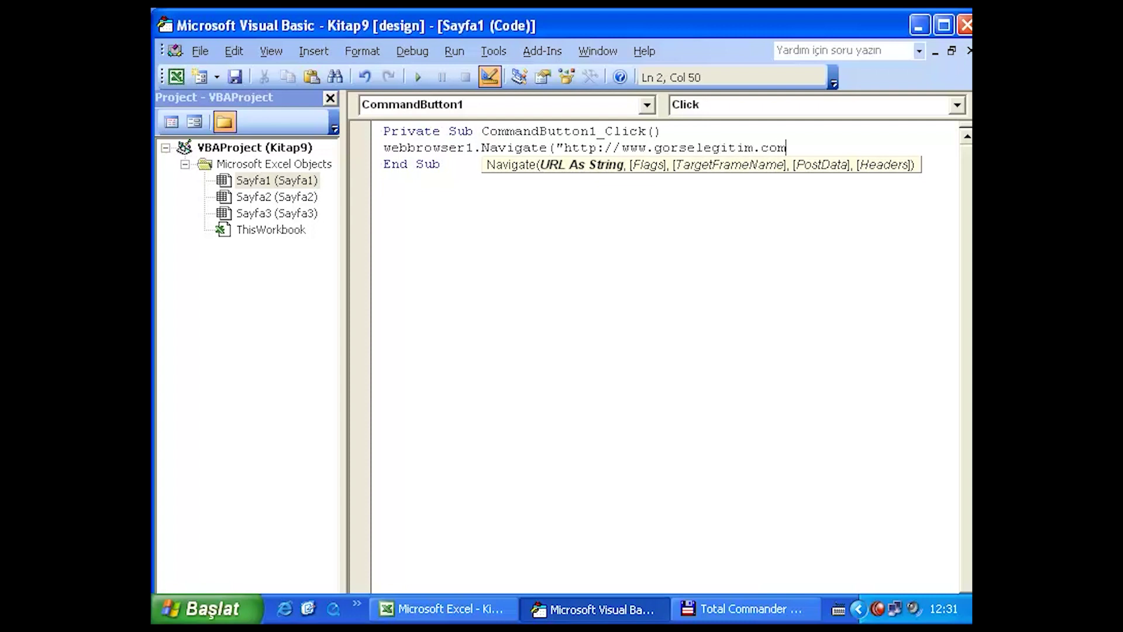
type("\")")
left_click(665, 291)
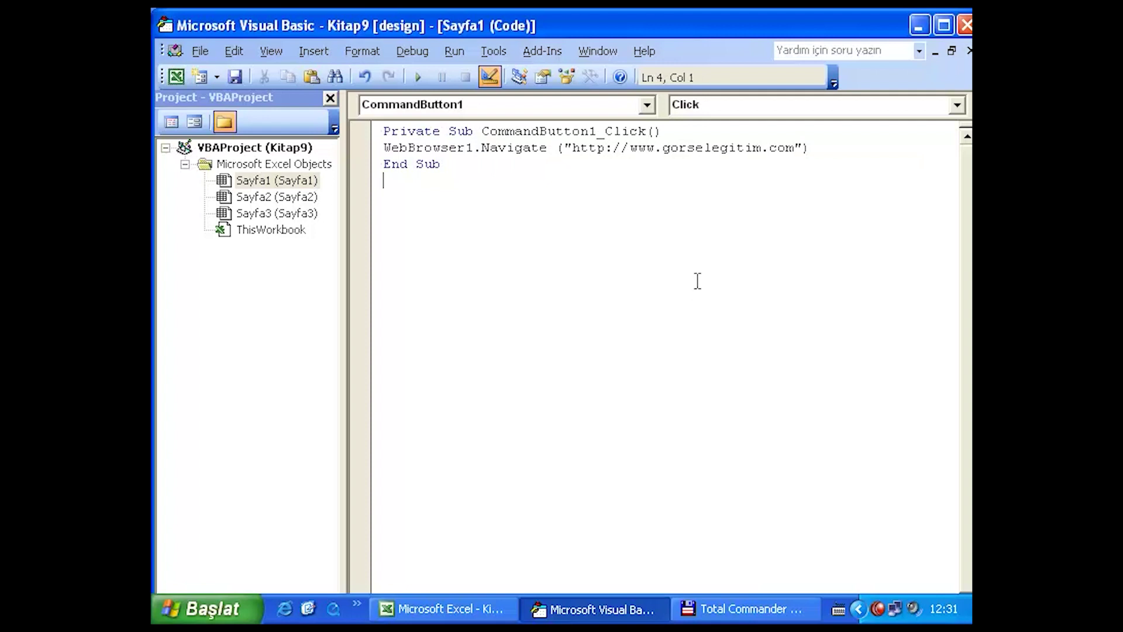
left_click(451, 611)
left_click(435, 611)
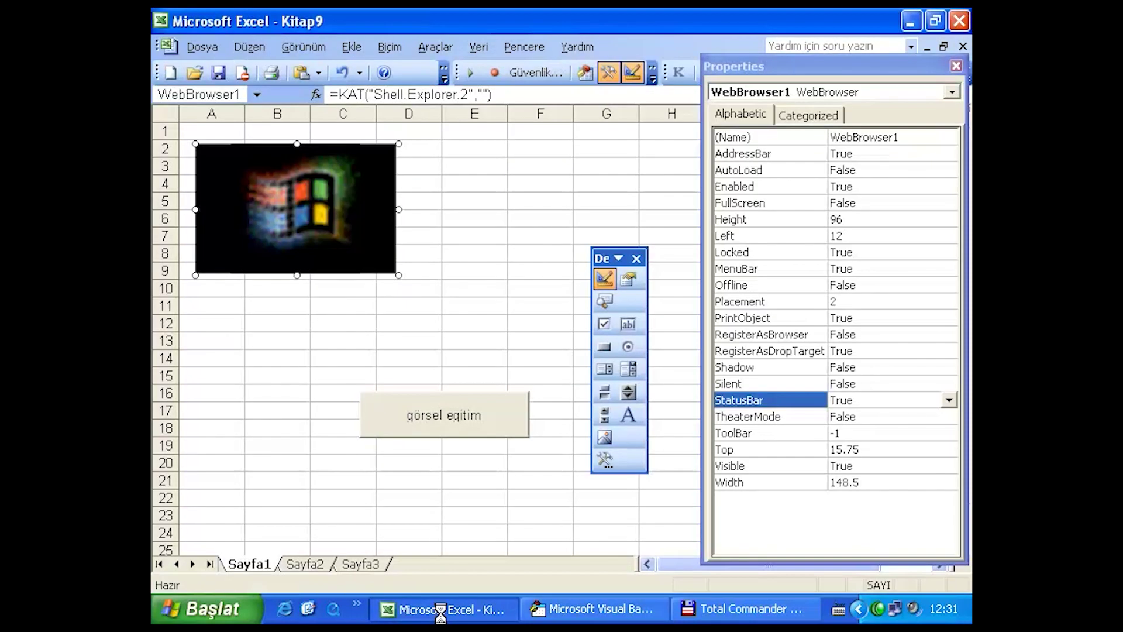
Test the görsel eğitim button by loading gorselegitim.com in the embedded browser.
left_click(604, 278)
left_click(472, 432)
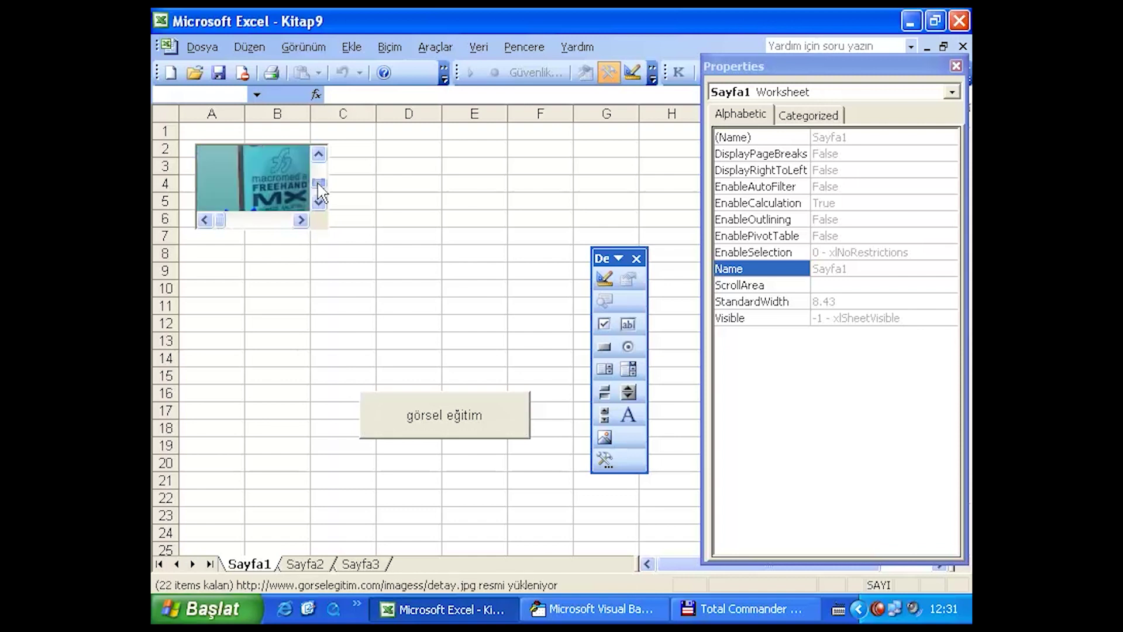
left_click(604, 282)
Stretch the web browser down to about row 18 and move the button to rows 20–22.
left_click(293, 198)
mouse_move(330, 231)
left_mouse_down()
mouse_move(452, 317)
mouse_move(679, 422)
left_mouse_up()
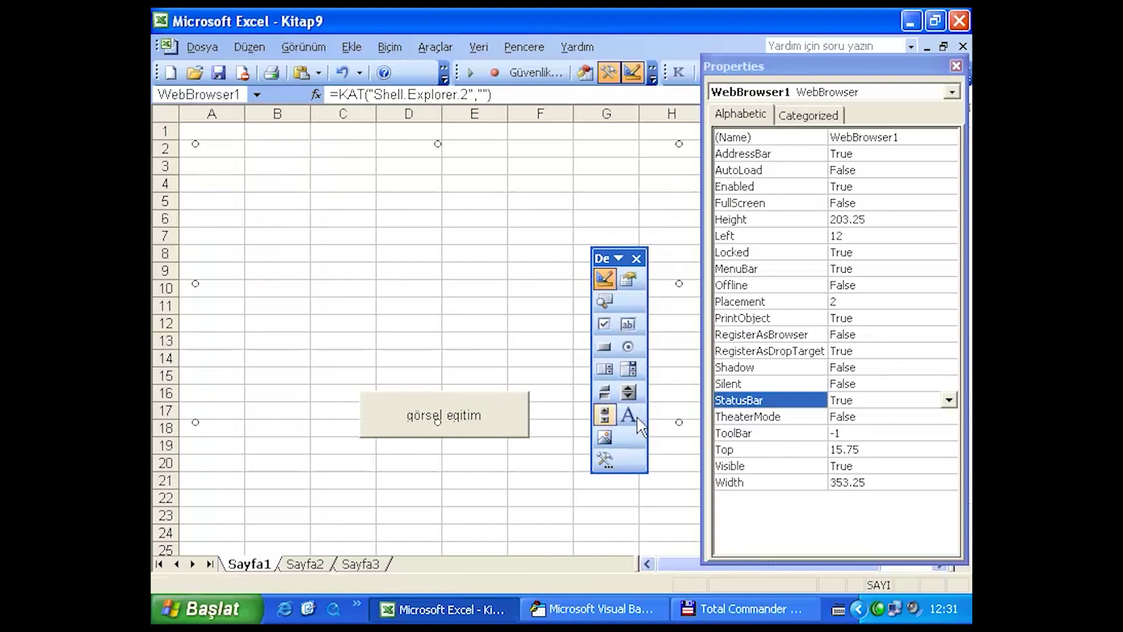
left_click_drag(489, 427, 492, 497)
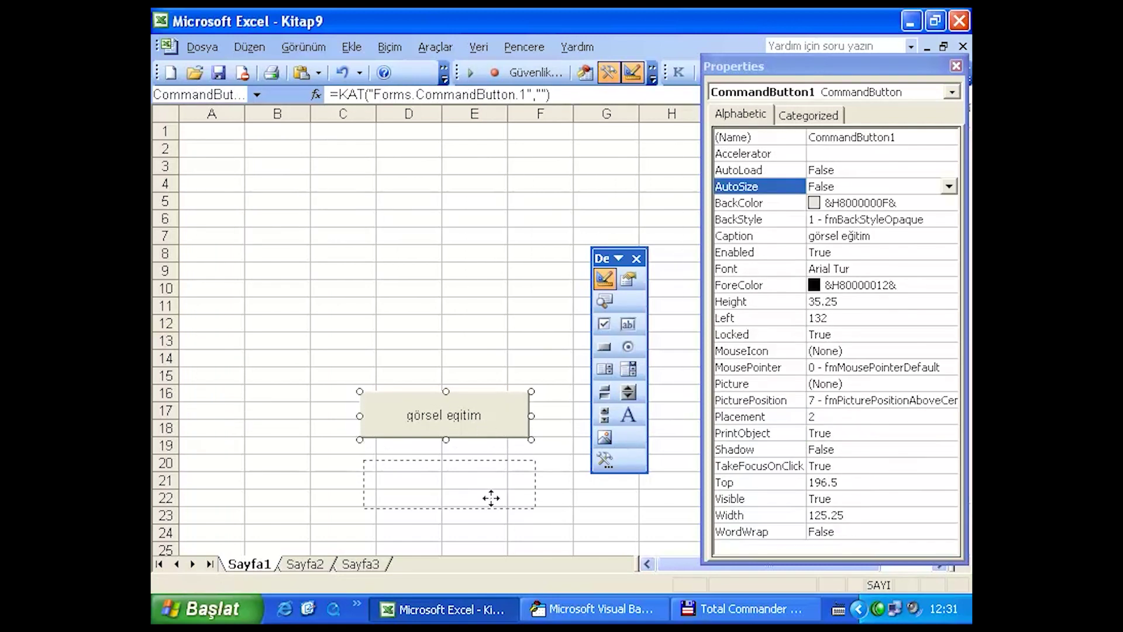
left_click(492, 359)
Exit Design Mode to reload and browse the page, then switch Design Mode back on.
left_click(604, 279)
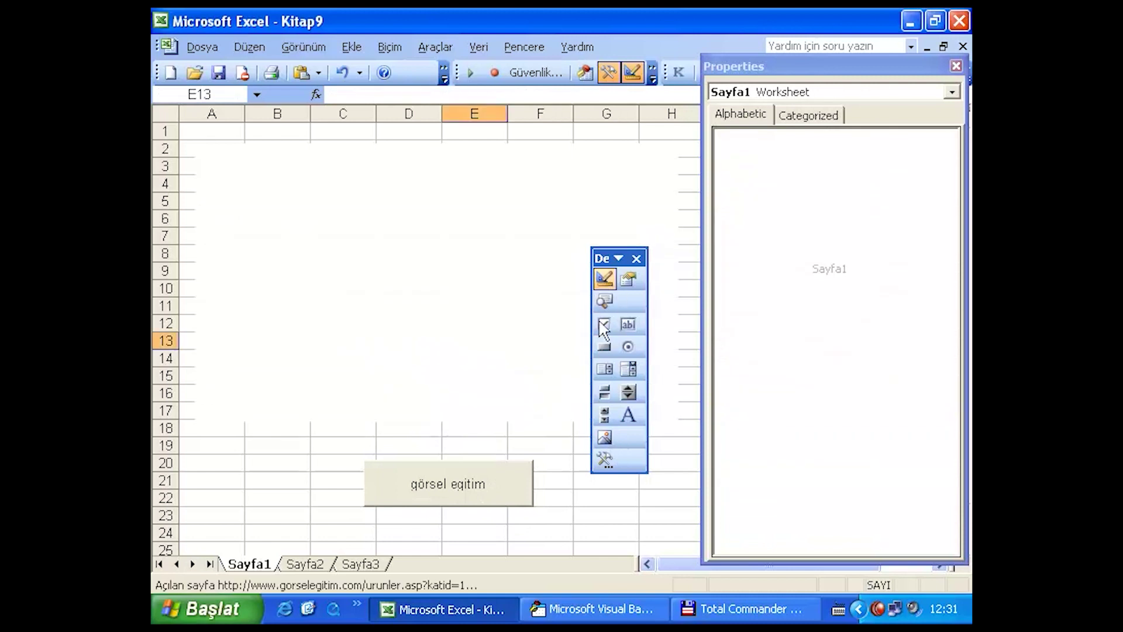
left_click_drag(601, 255, 636, 336)
left_click_drag(668, 245, 668, 176)
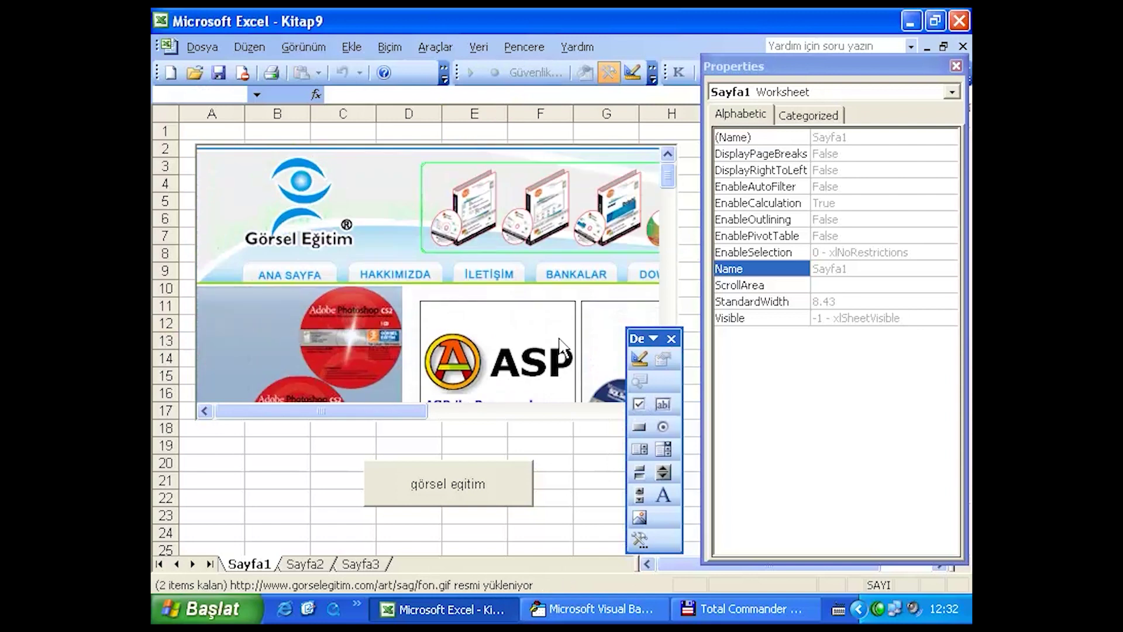
left_click(527, 411)
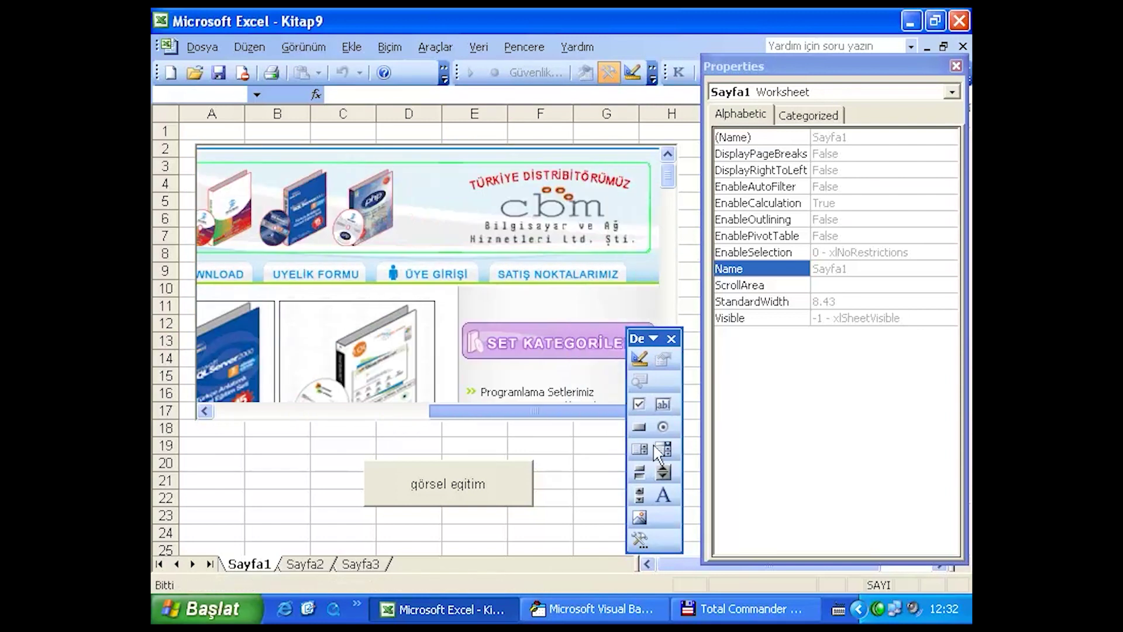
left_click(293, 411)
left_click_drag(664, 170, 666, 210)
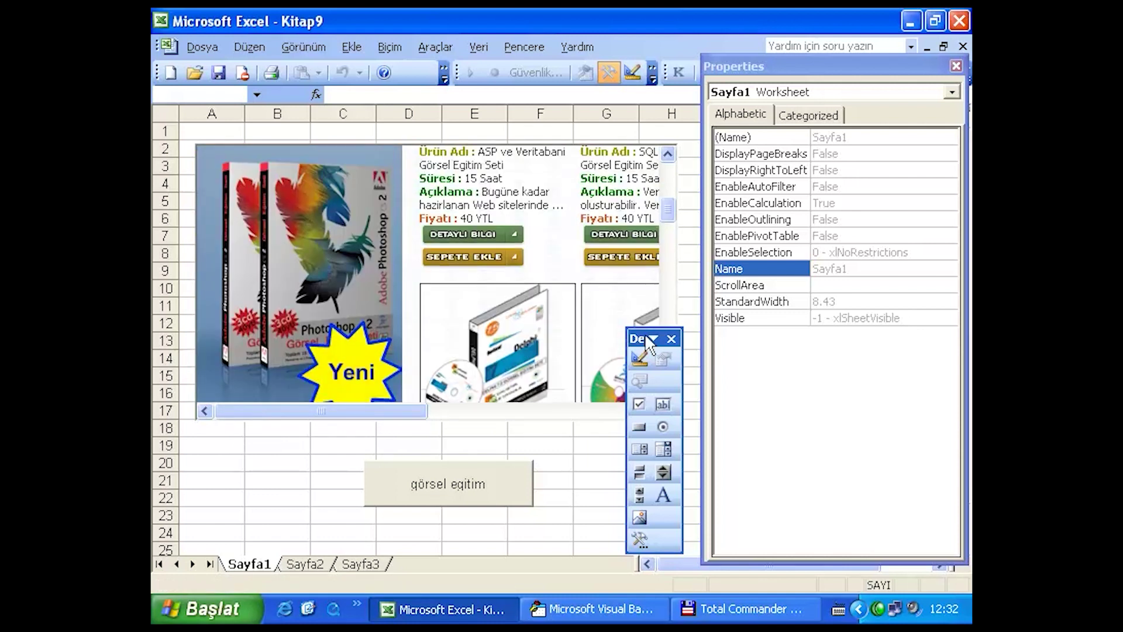
left_click(641, 359)
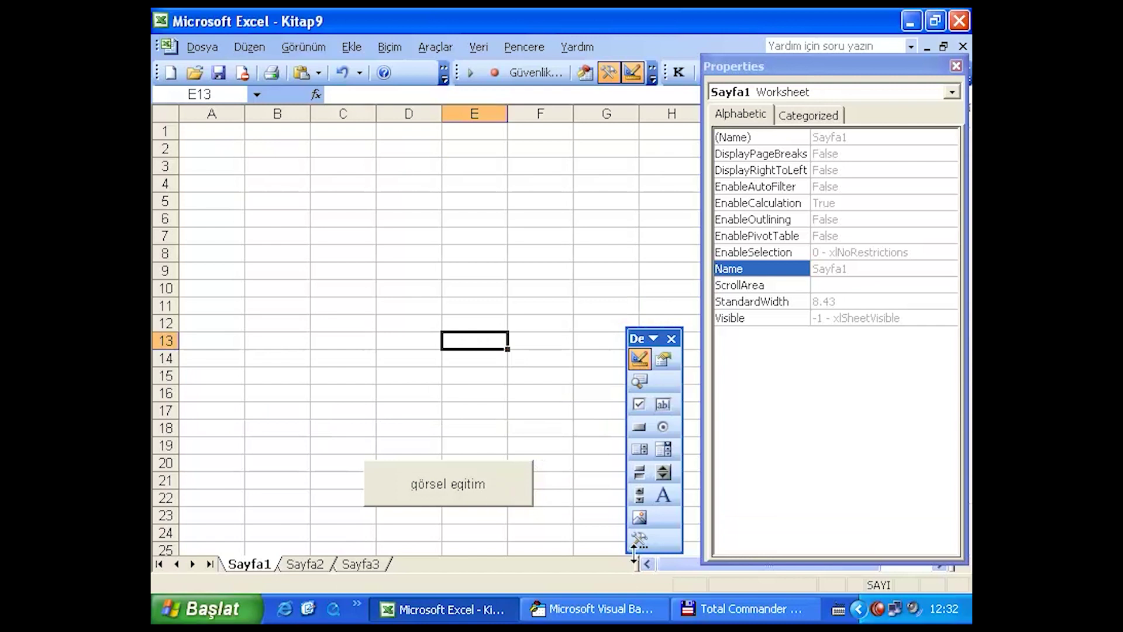
Change WebBrowser1's ToolBar property from -1 to 0.
left_click(502, 340)
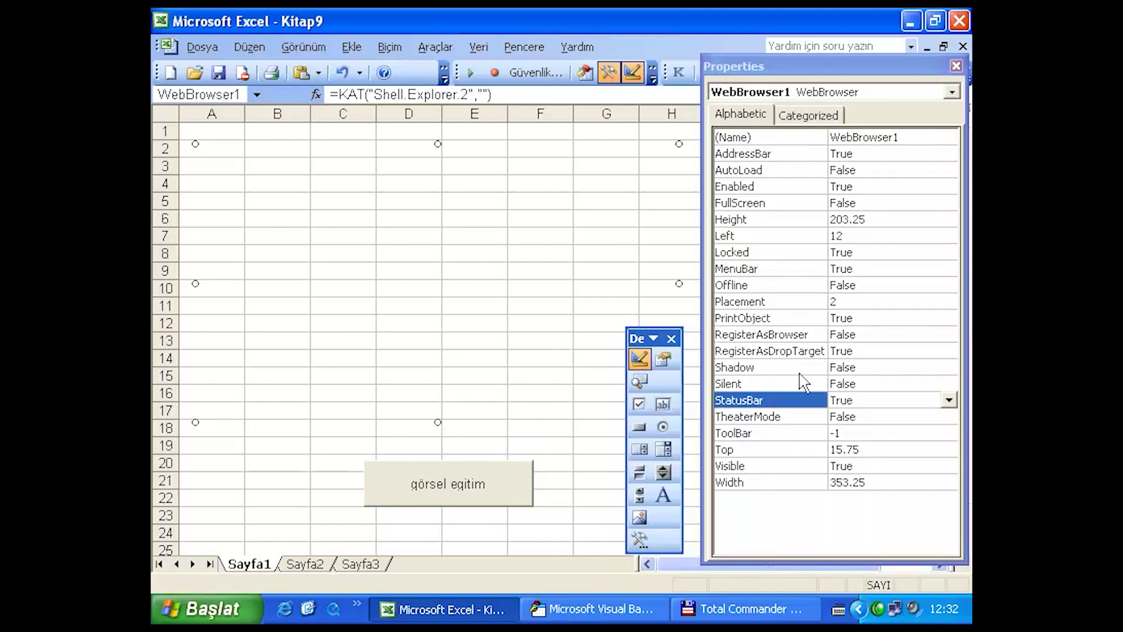
left_click(751, 433)
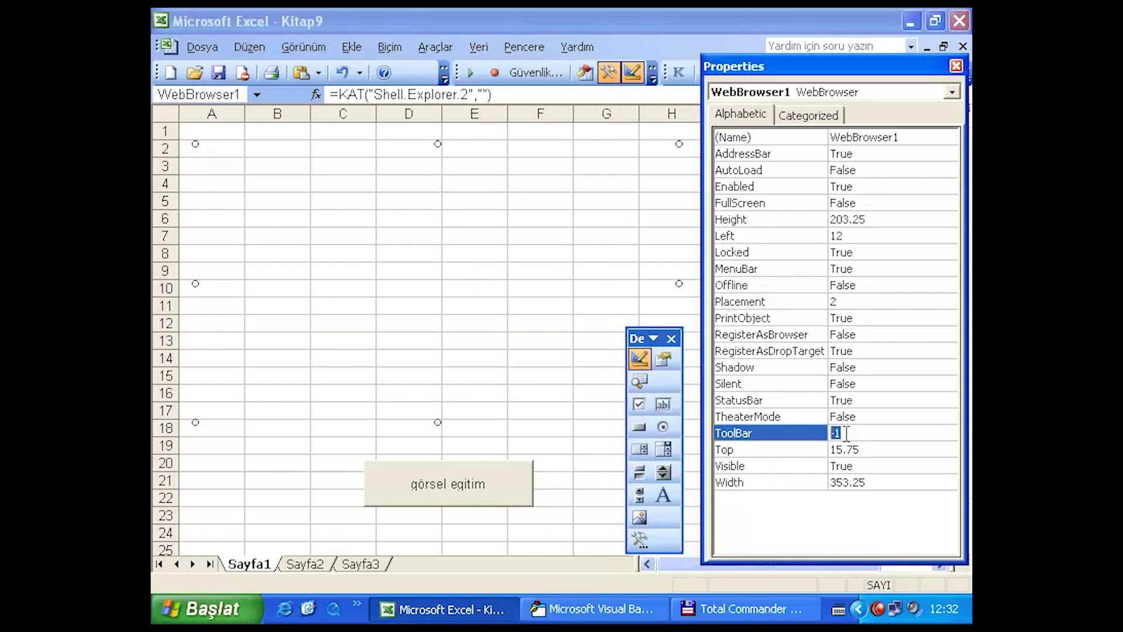
type("0")
Check the site still loads outside Design Mode, reselect the browser, and launch Internet Explorer.
left_click(648, 363)
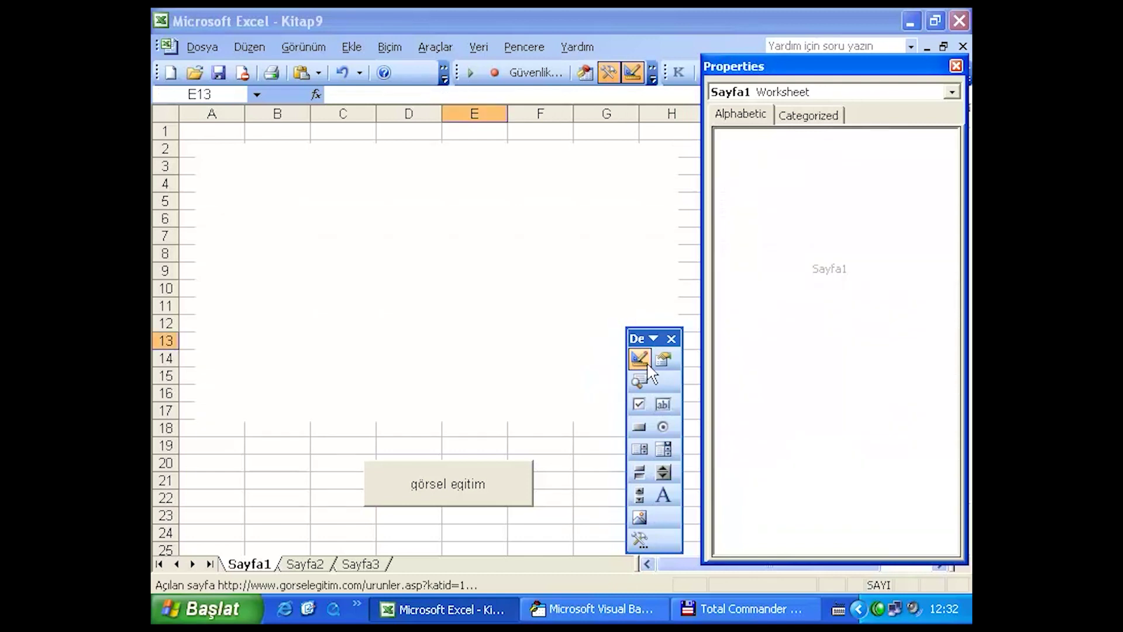
left_click_drag(673, 213, 672, 156)
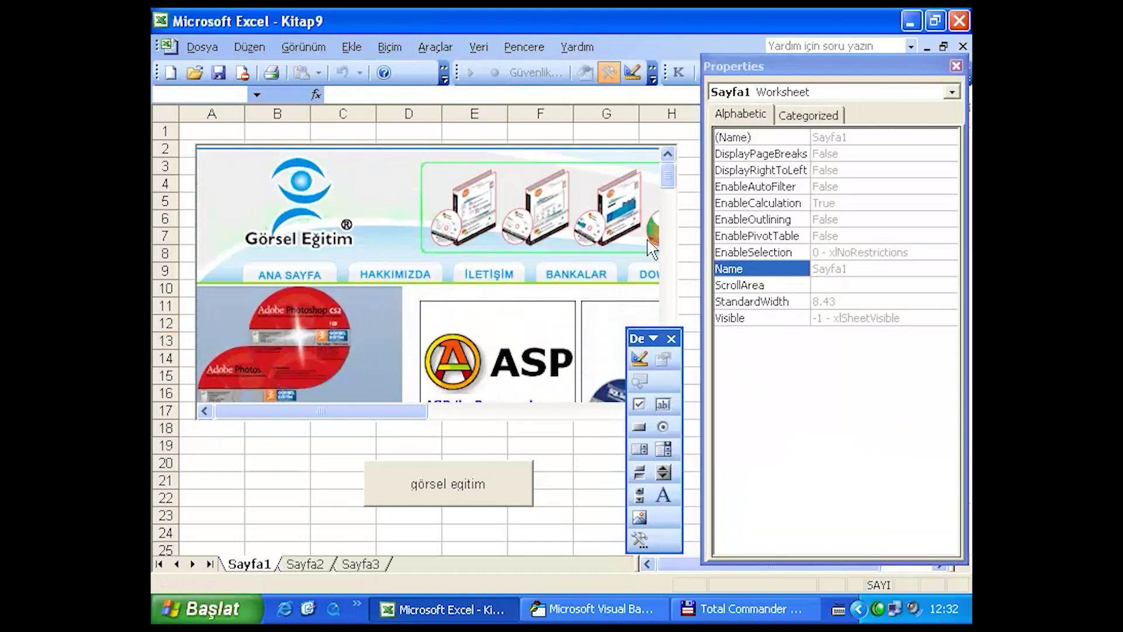
left_click(642, 362)
left_click(463, 348)
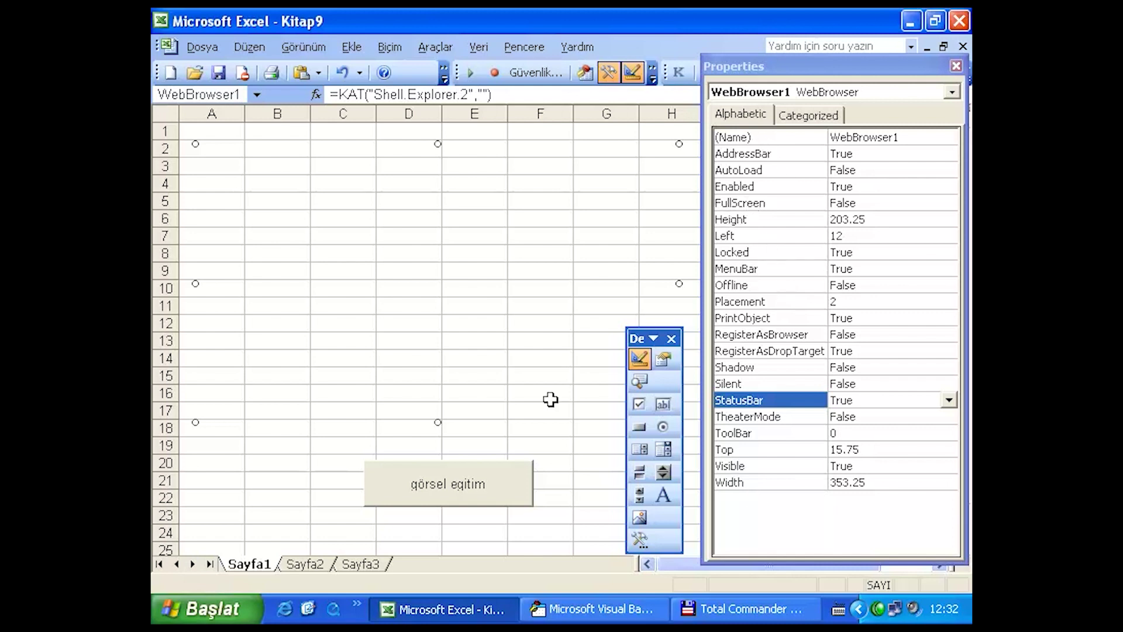
left_click(287, 613)
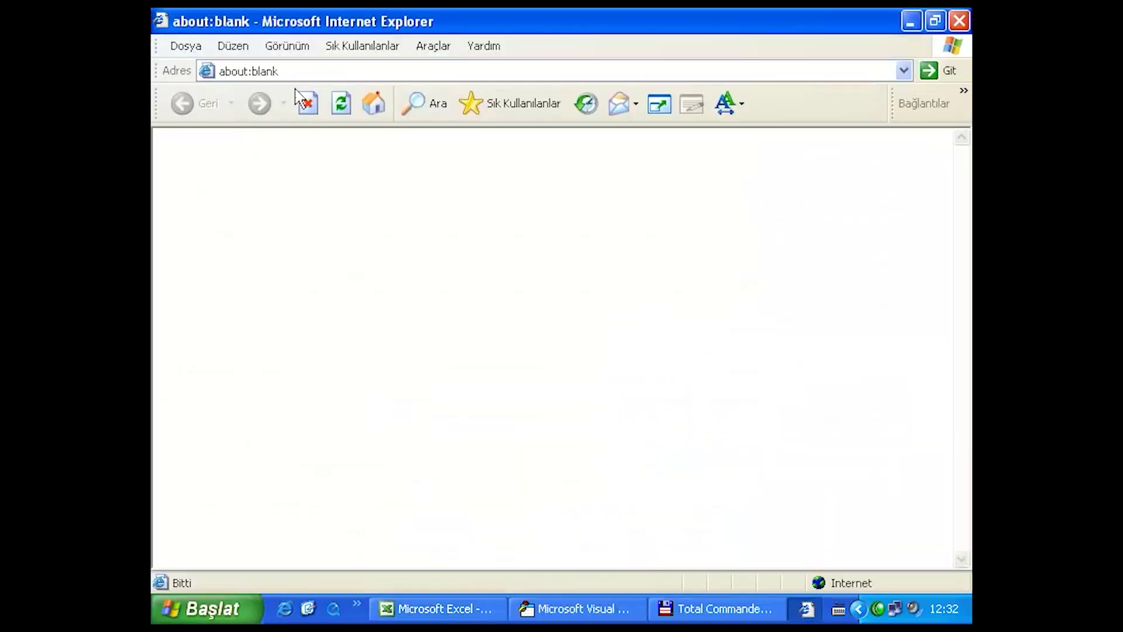
Close Internet Explorer and move the görsel eğitim button up and to the left.
left_click(960, 21)
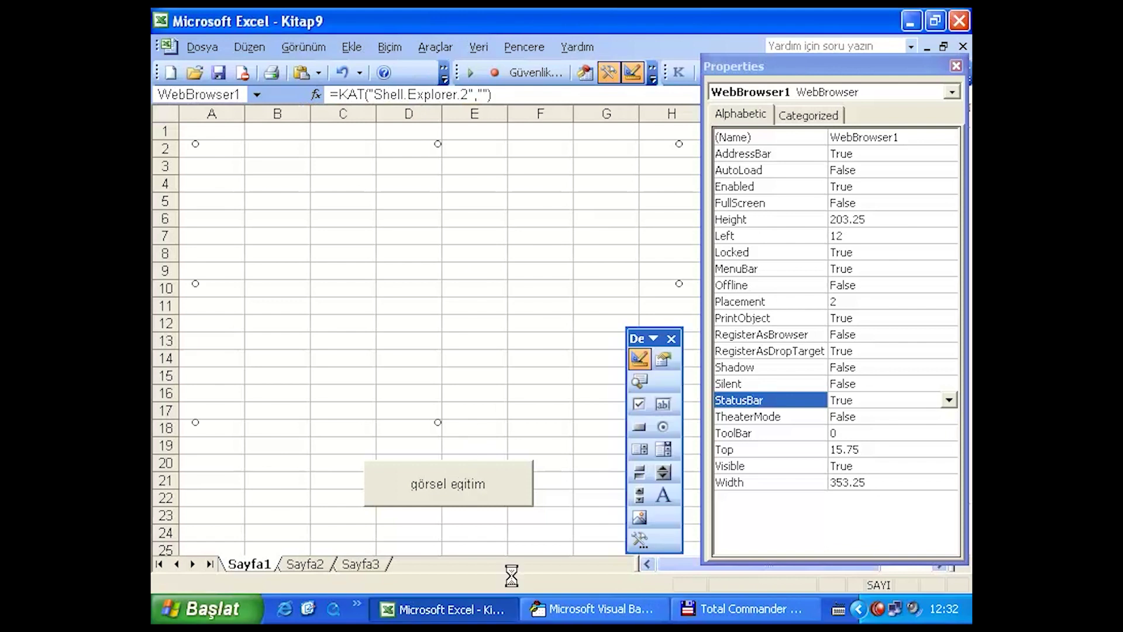
left_click_drag(476, 483, 387, 474)
Add a second button beside görsel eğitim whose CommandButton2_Click calls WebBrowser1.Refresh.
left_click(640, 427)
left_click_drag(462, 458, 576, 498)
double_click(509, 482)
type("webbrowser1")
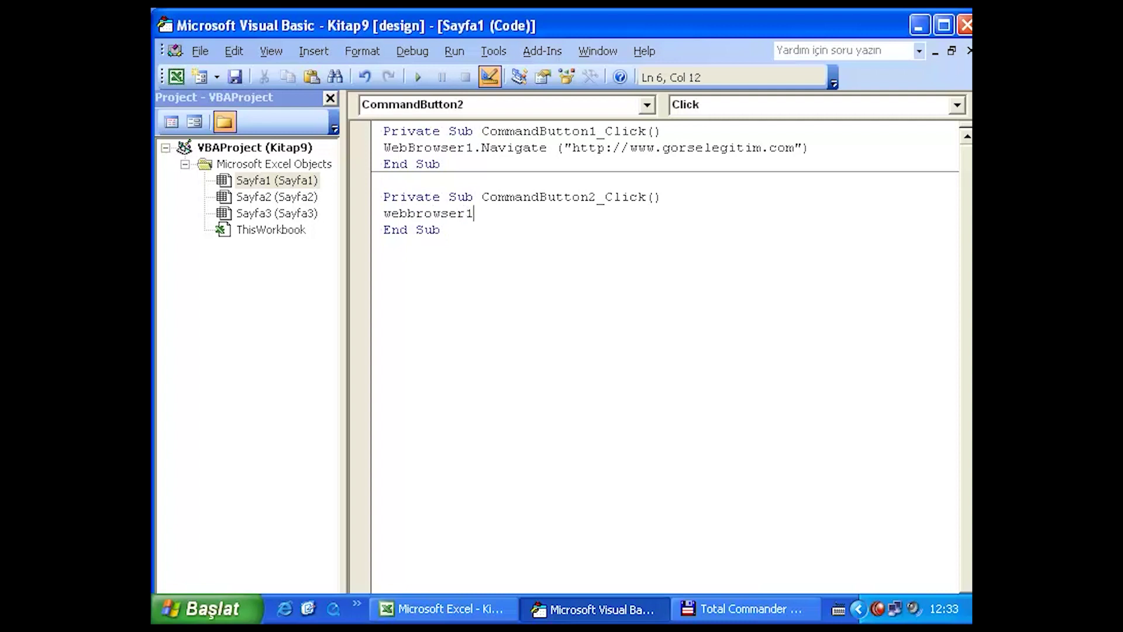
type(".")
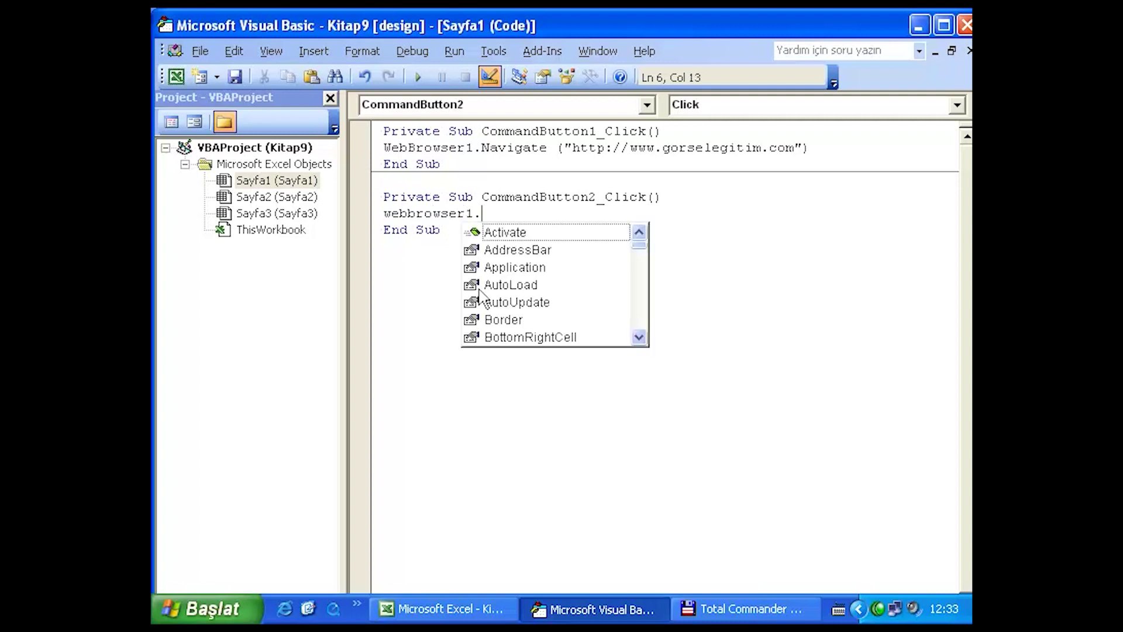
type("resh")
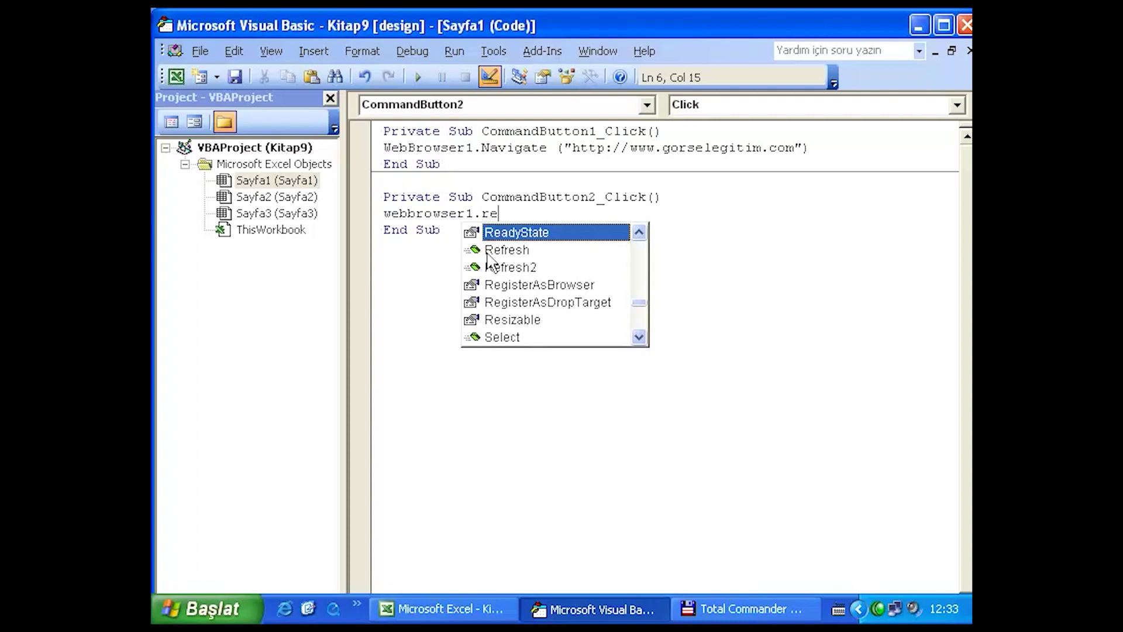
double_click(491, 250)
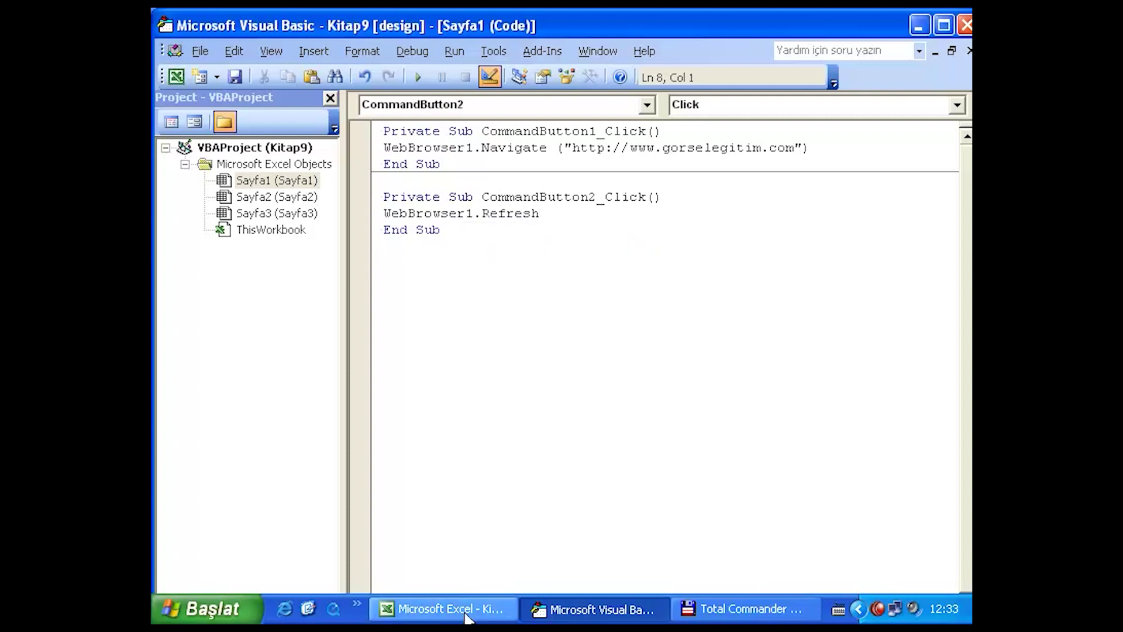
left_click(444, 609)
left_click(640, 358)
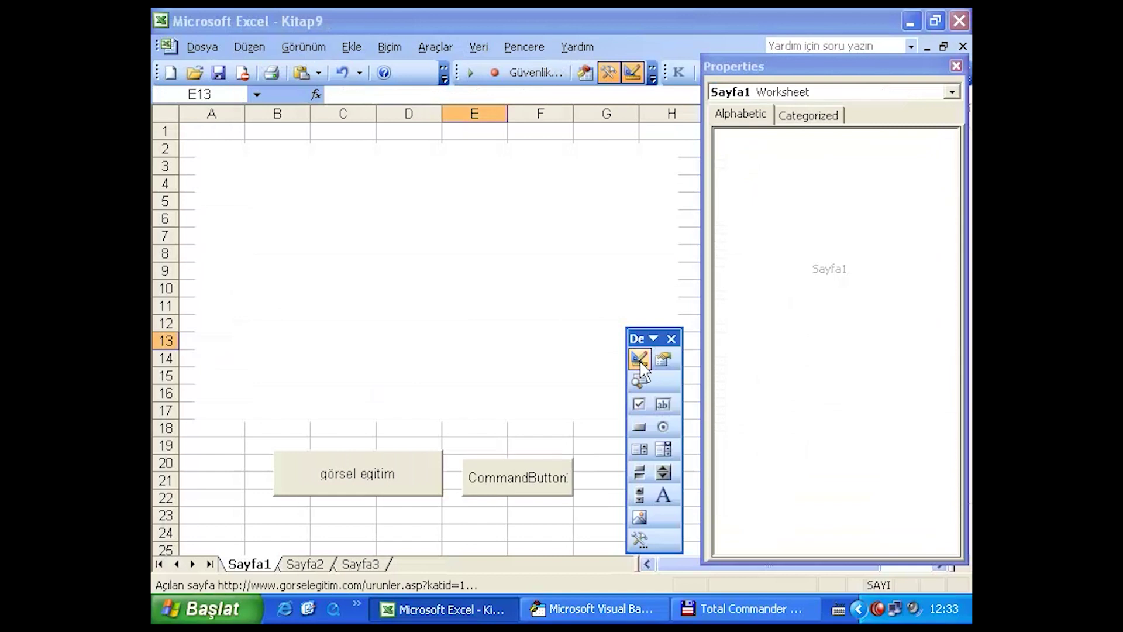
Load gorselegitim.com with the görsel eğitim button, refresh it with CommandButton2, then launch Internet Explorer.
left_click(526, 491)
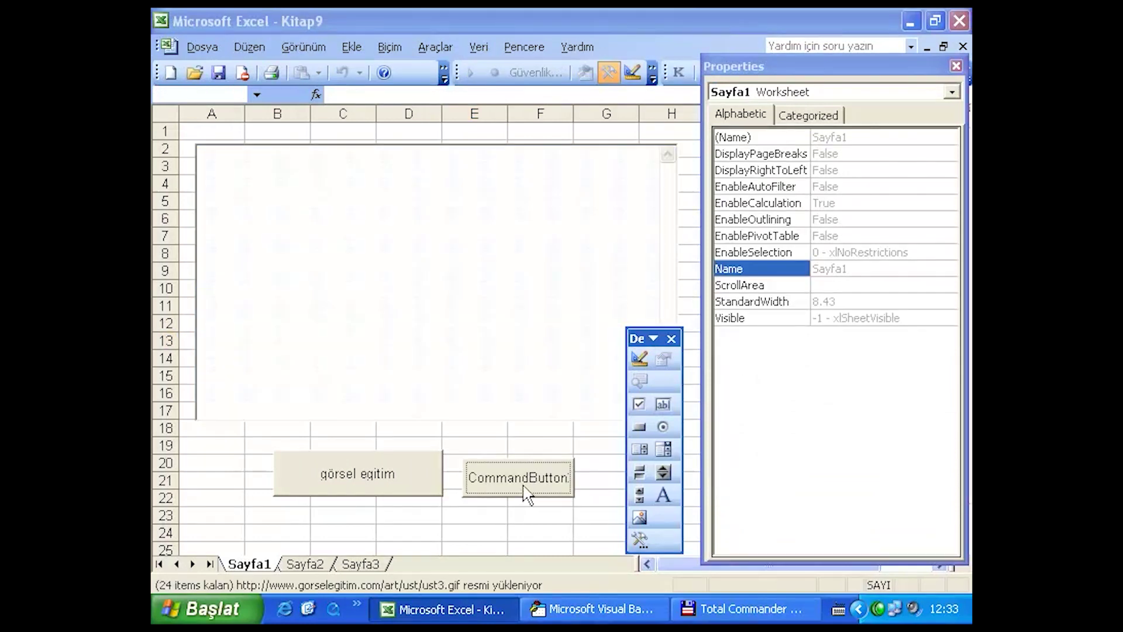
left_click(527, 491)
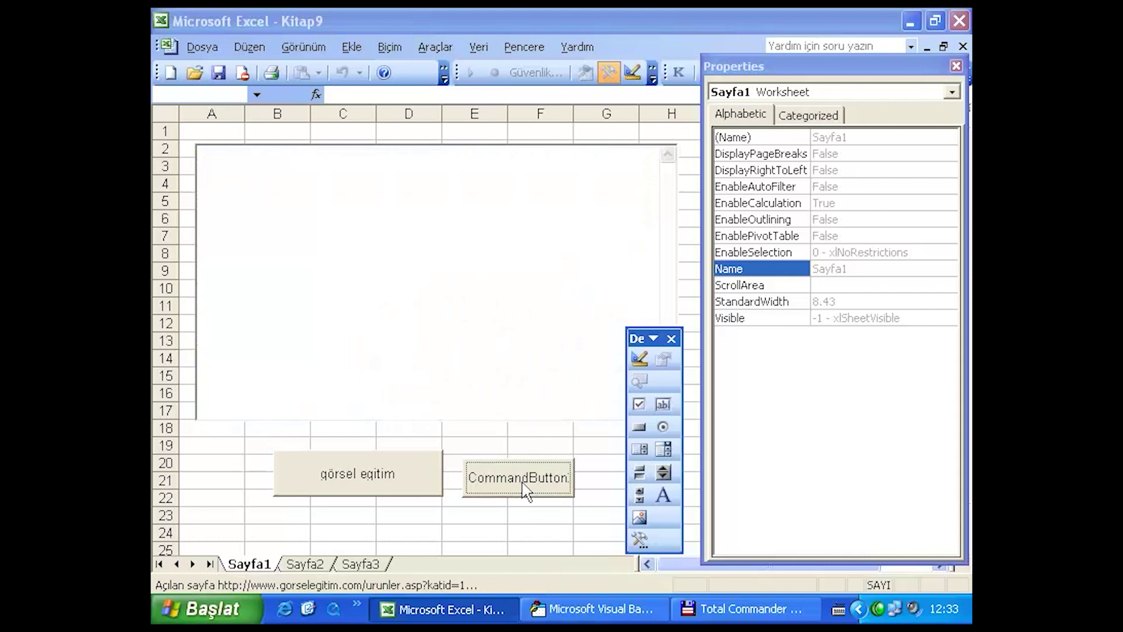
left_click(284, 612)
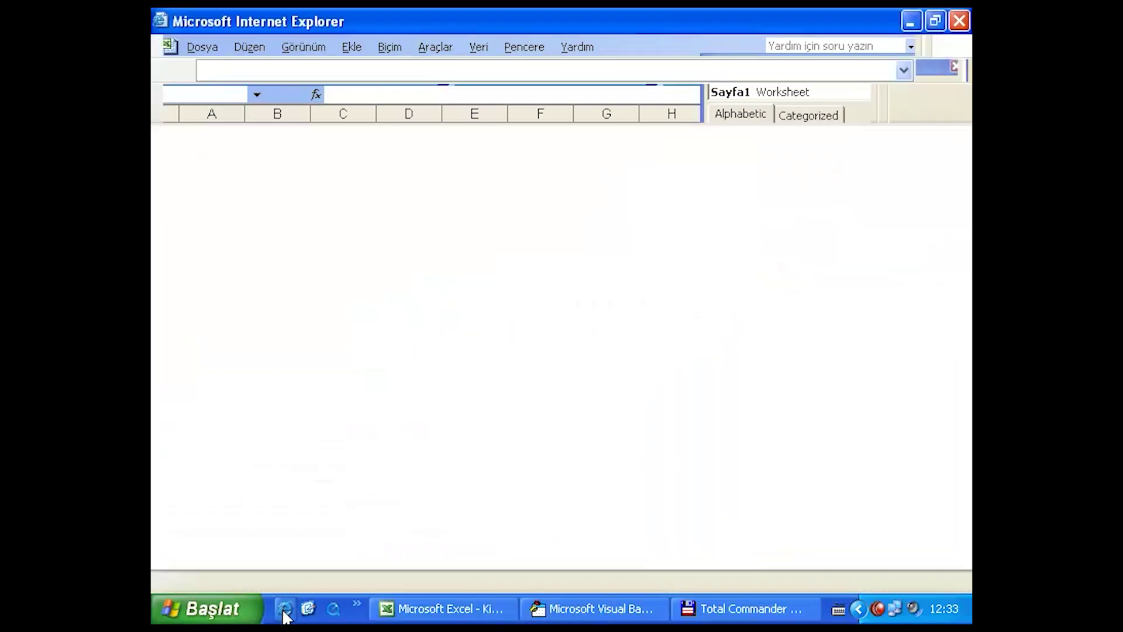